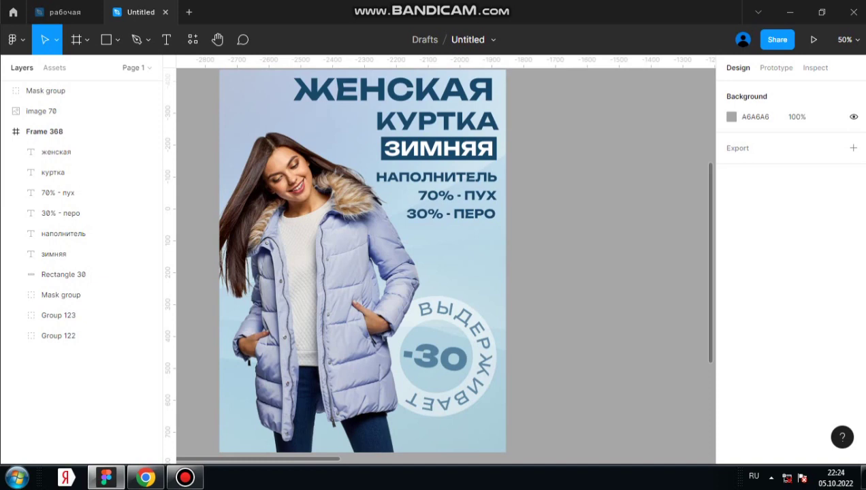
- Zoom and scroll the canvas to bring the Frame 368 poster into view
{"action": "scroll", "coordinate": [352, 262], "scroll_direction": "down", "scroll_amount": 5}
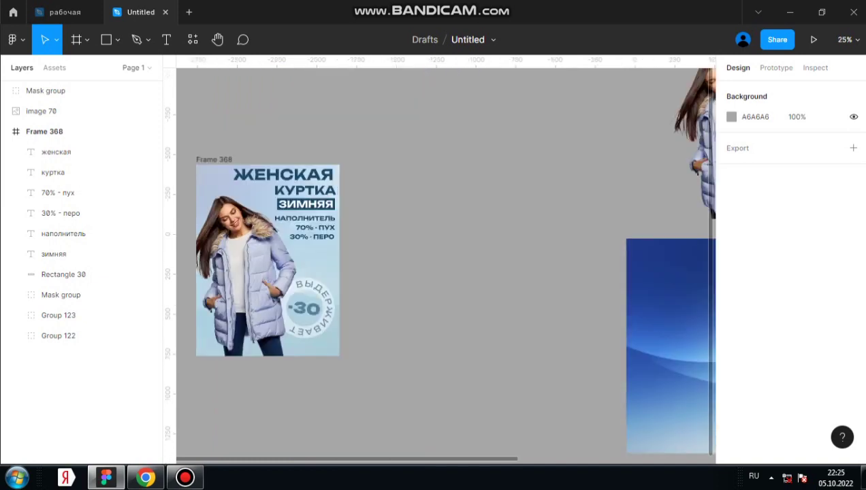
{"action": "scroll", "coordinate": [352, 262], "scroll_direction": "down", "scroll_amount": 5}
{"action": "key", "text": "plus"}
{"action": "key", "text": "minus"}
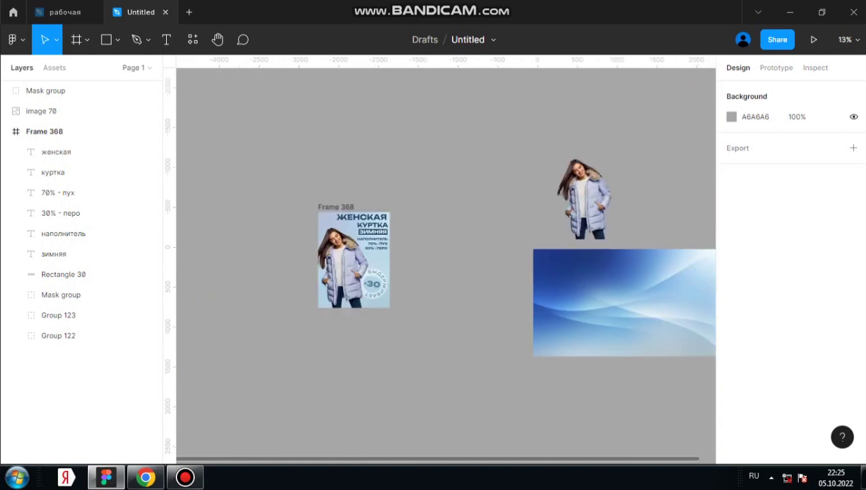
{"action": "scroll", "coordinate": [445, 258], "scroll_direction": "right", "scroll_amount": 3}
{"action": "scroll", "coordinate": [446, 258], "scroll_direction": "right", "scroll_amount": 3}
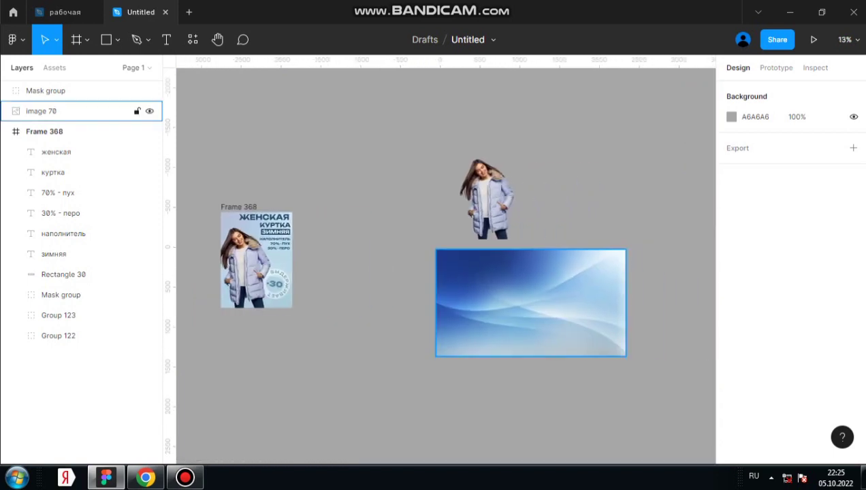
- Inspect Frame 368's blue wave background image and model photo Mask group
{"action": "left_click", "coordinate": [68, 111]}
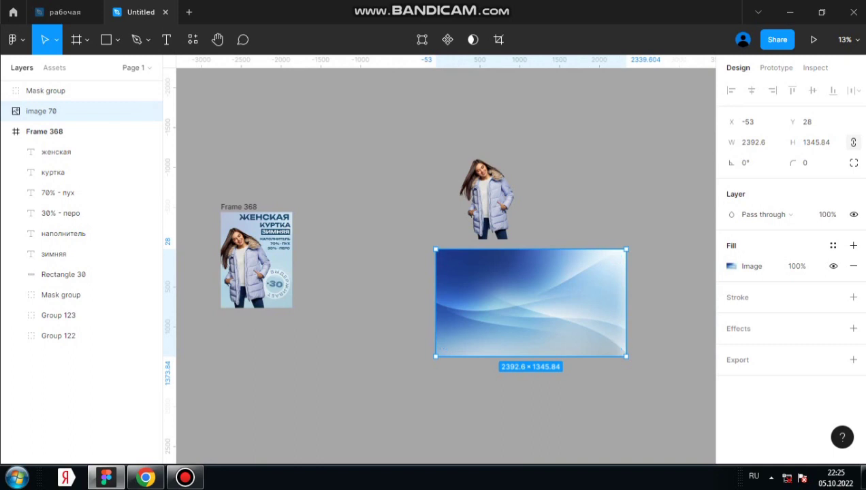
{"action": "key", "text": "Escape"}
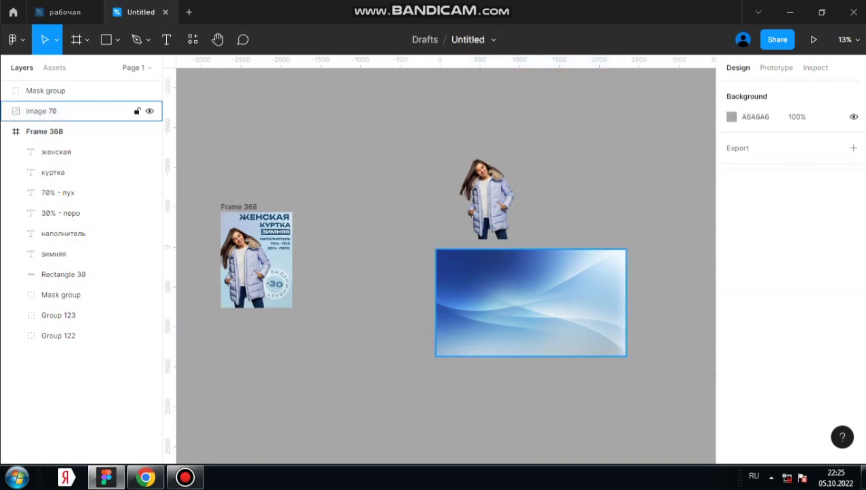
{"action": "left_click", "coordinate": [68, 111]}
{"action": "key", "text": "Escape"}
{"action": "left_click", "coordinate": [75, 91]}
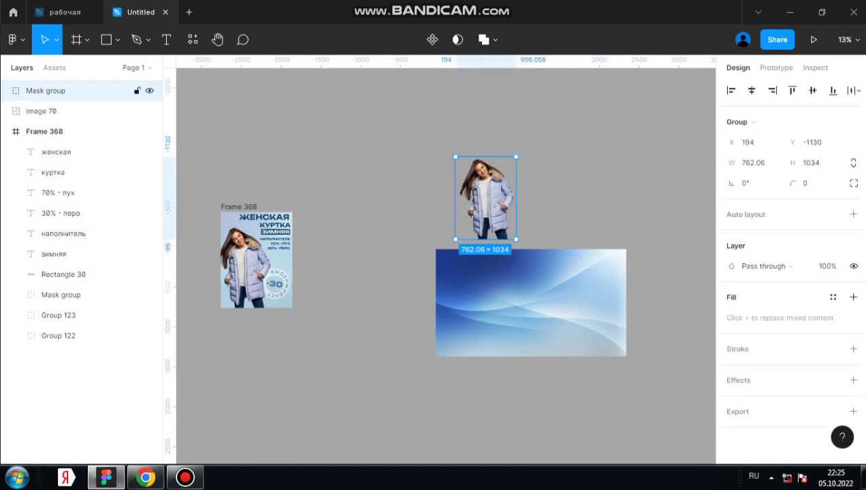
{"action": "left_click", "coordinate": [203, 260]}
{"action": "scroll", "coordinate": [203, 260], "scroll_direction": "up", "scroll_amount": 2}
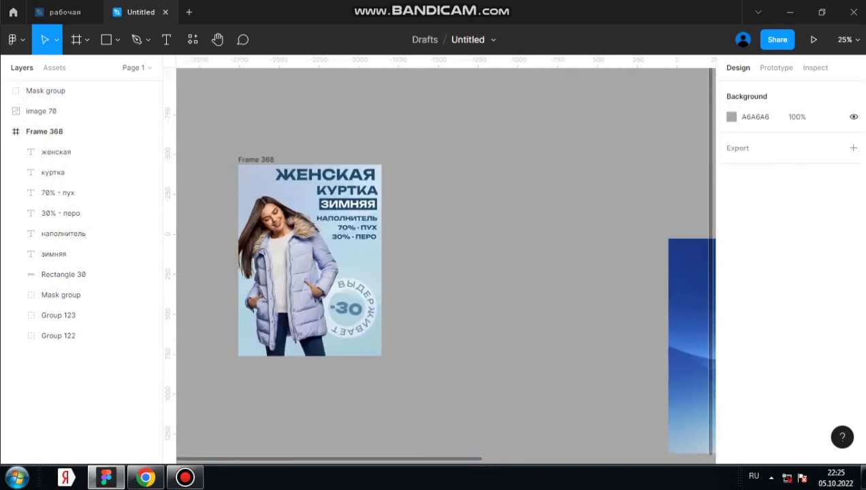
- Draw a new frame right of Frame 368 and set its width to 900
{"action": "key", "text": "f"}
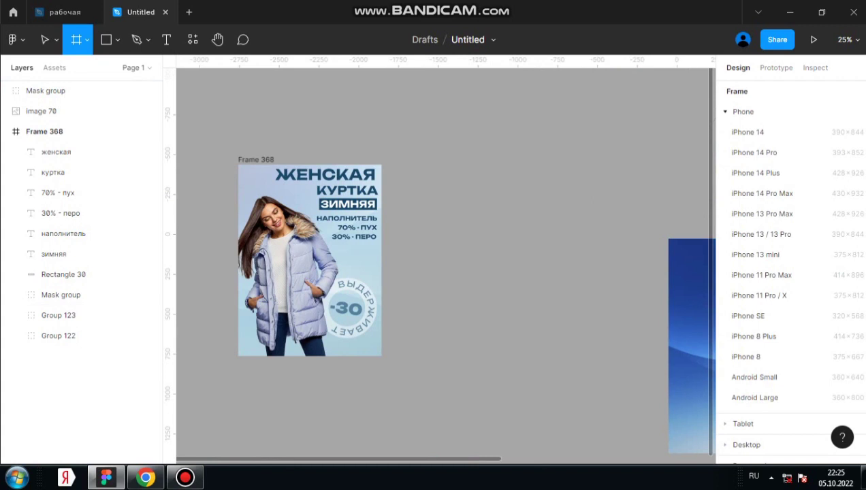
{"action": "left_click_drag", "start_coordinate": [394, 164], "coordinate": [531, 355]}
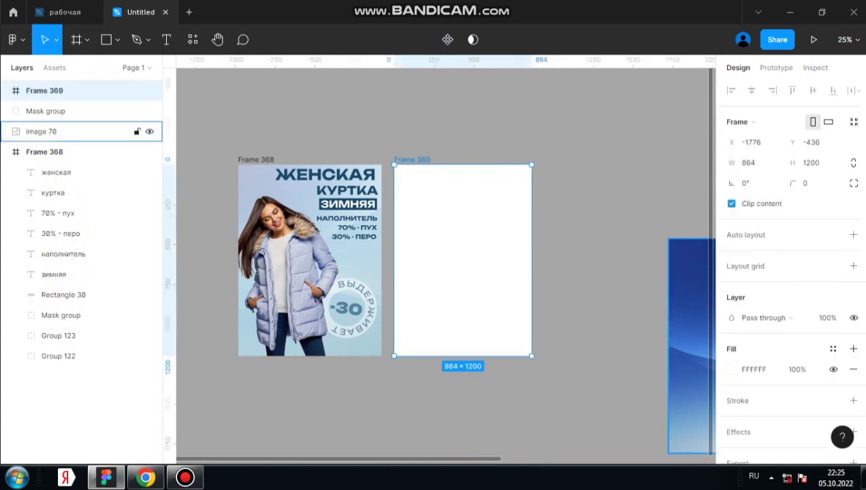
{"action": "left_click", "coordinate": [748, 162]}
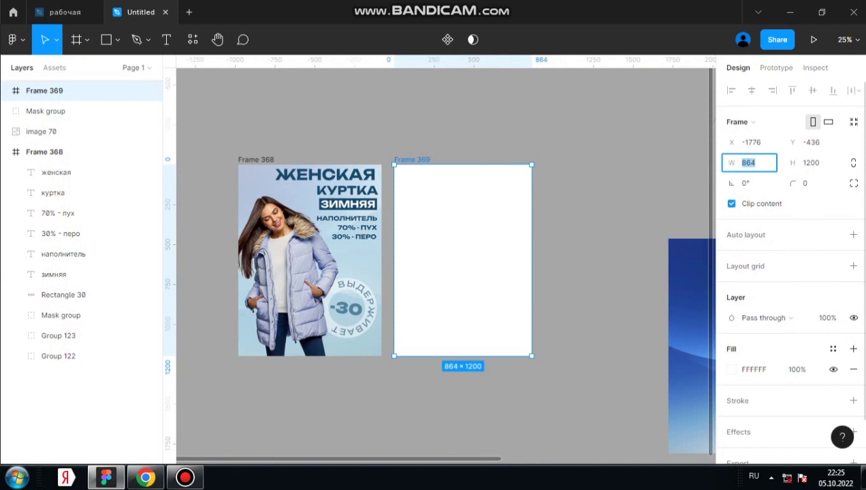
{"action": "type", "text": "900"}
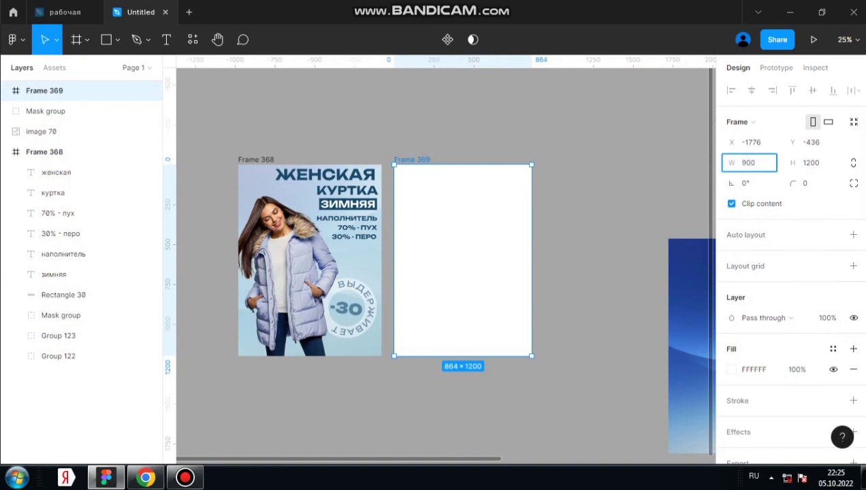
{"action": "key", "text": "Return"}
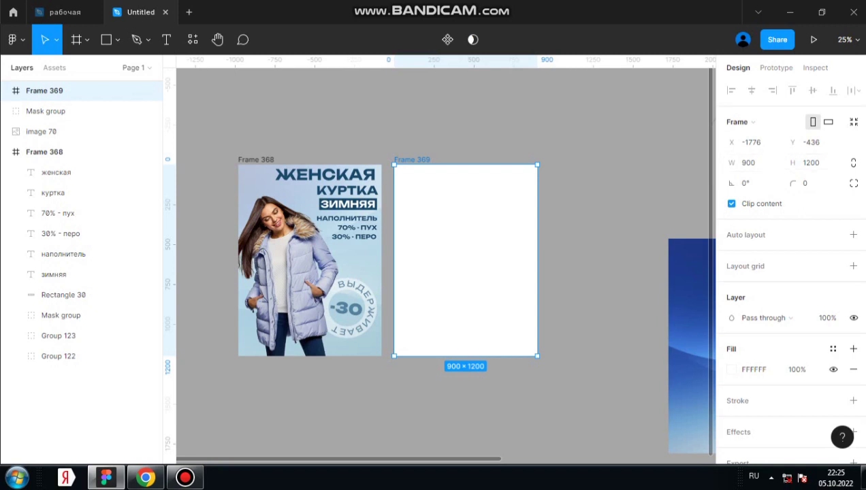
- Move the blue wave image into Frame 369
{"action": "key", "text": "Escape"}
{"action": "left_click", "coordinate": [81, 131]}
{"action": "left_click_drag", "start_coordinate": [690, 341], "coordinate": [361, 257]}
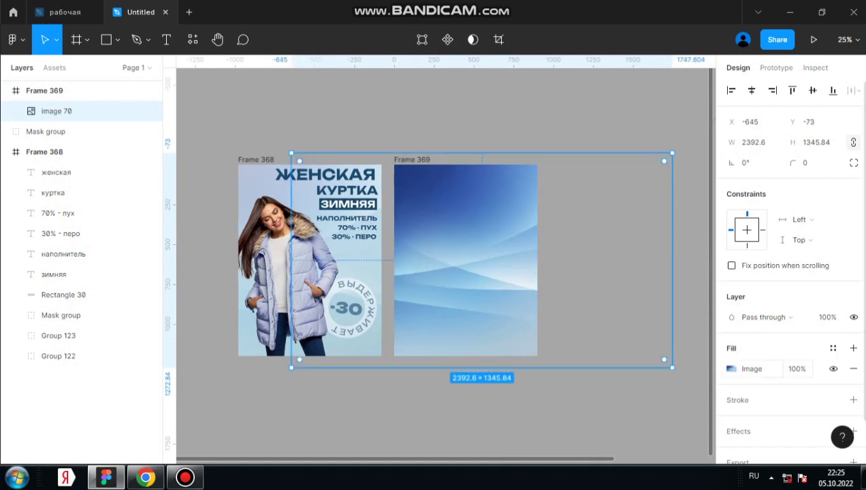
- Lower the wave image's fill opacity to 30% for a pale background
{"action": "left_click", "coordinate": [797, 369]}
{"action": "key", "text": "shift+Down"}
{"action": "key", "text": "shift+Down"}
{"action": "key", "text": "shift+Down"}
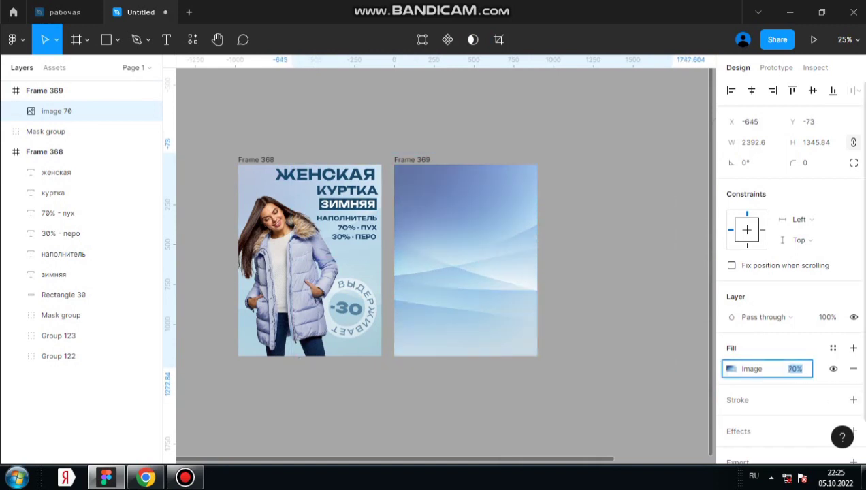
{"action": "key", "text": "shift+Down"}
{"action": "key", "text": "shift+Down"}
{"action": "key", "text": "shift+Down"}
{"action": "key", "text": "shift+Down"}
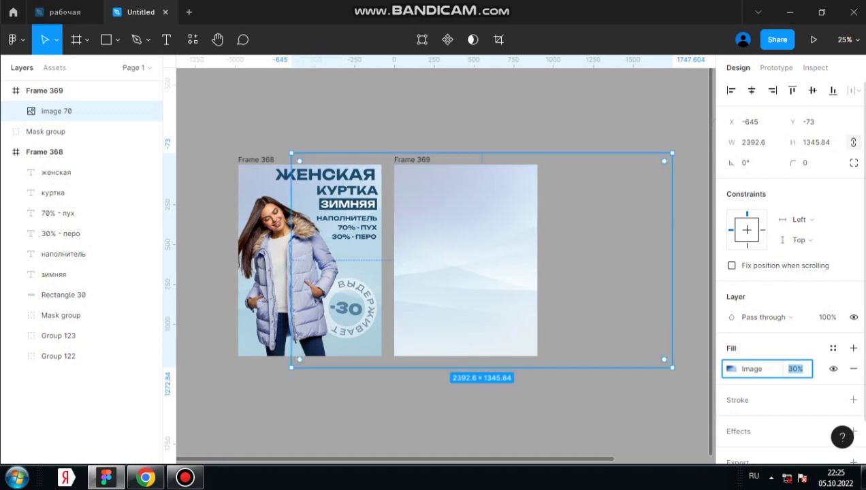
{"action": "key", "text": "Escape"}
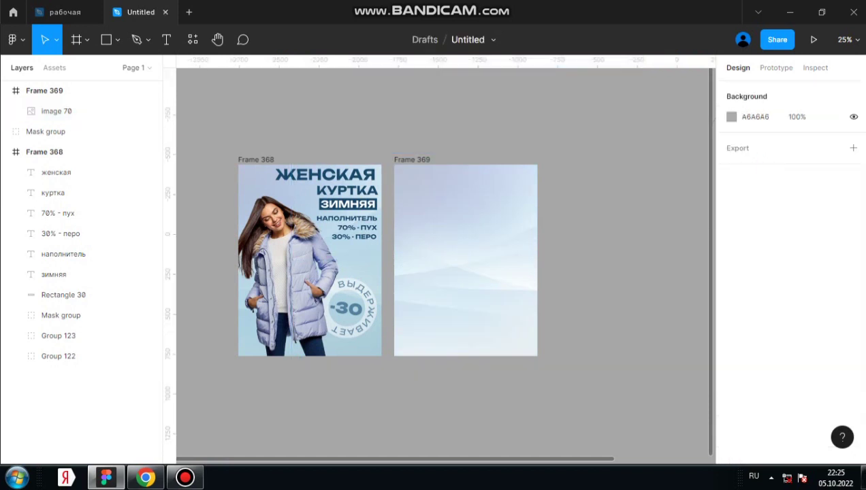
- Inspect Frame 368's white-to-light-blue linear gradient fill
{"action": "left_click", "coordinate": [45, 152]}
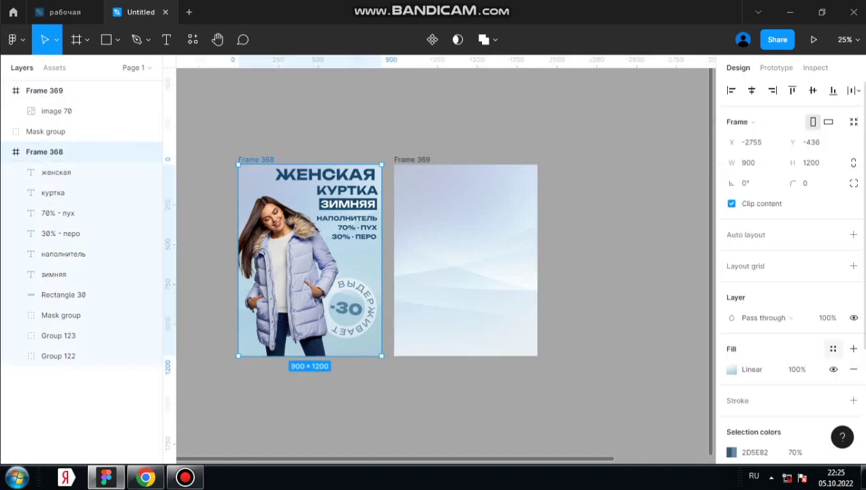
{"action": "left_click", "coordinate": [731, 369]}
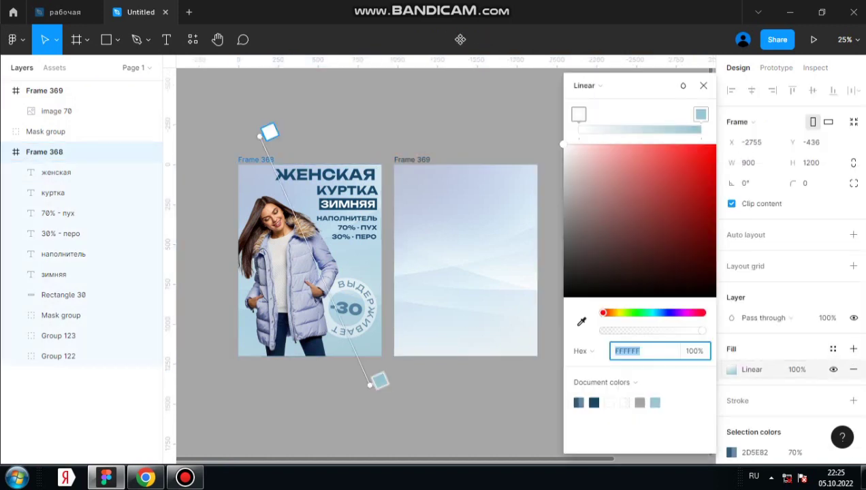
{"action": "key", "text": "Return"}
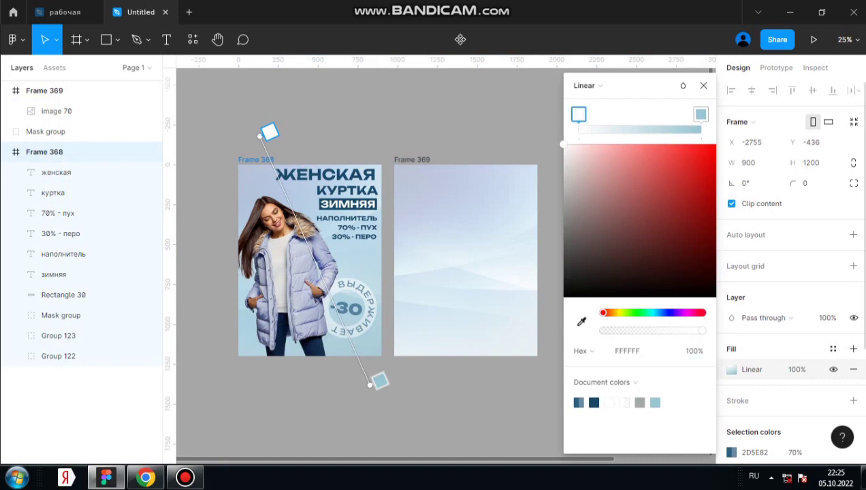
{"action": "left_click", "coordinate": [700, 115]}
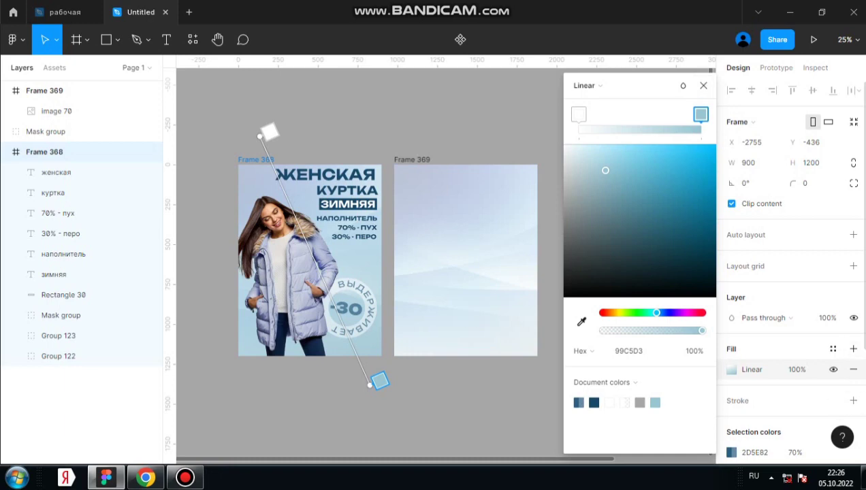
{"action": "left_click", "coordinate": [703, 85]}
- Save the gradient as a new colour style named 1
{"action": "left_click", "coordinate": [832, 348]}
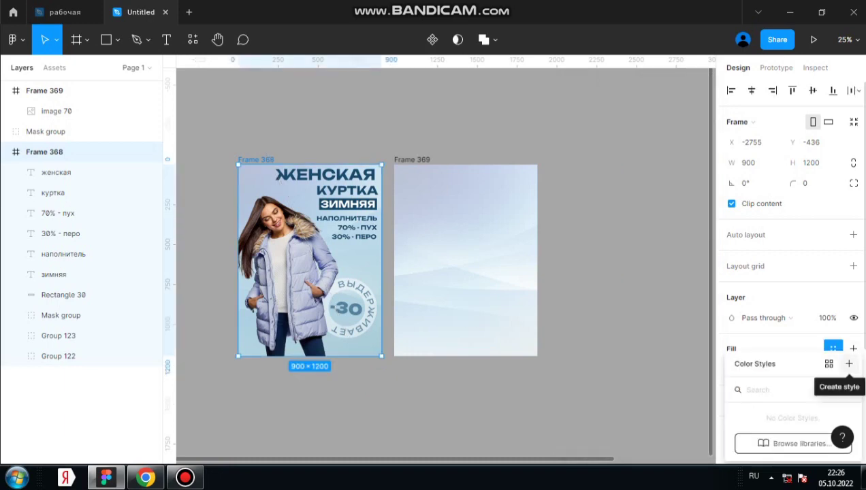
{"action": "left_click", "coordinate": [848, 364]}
{"action": "type", "text": "1"}
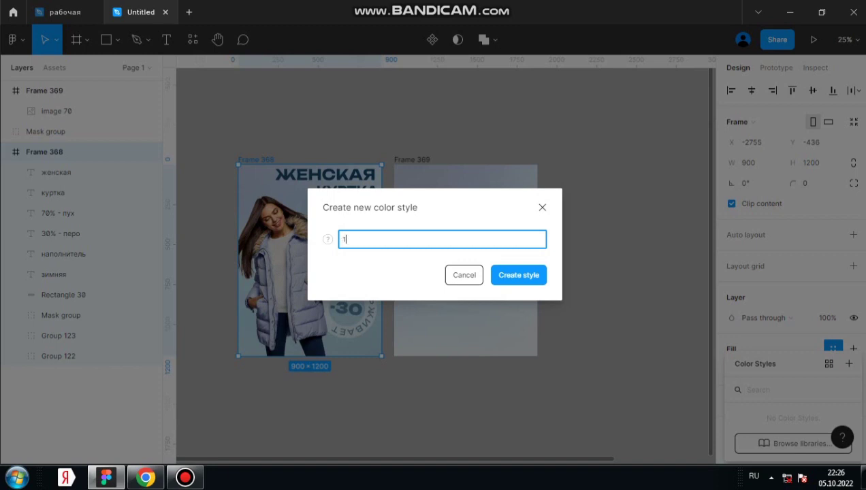
{"action": "left_click", "coordinate": [519, 275]}
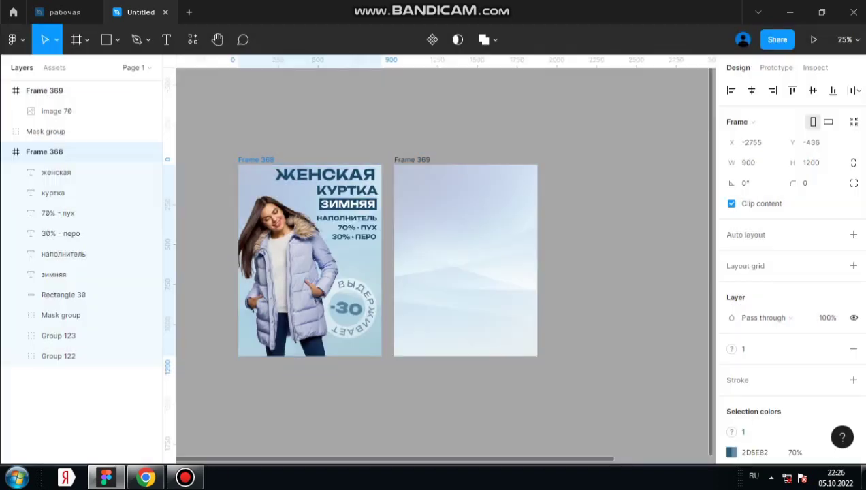
- Apply colour style 1 to Frame 369's fill
{"action": "left_click", "coordinate": [45, 91]}
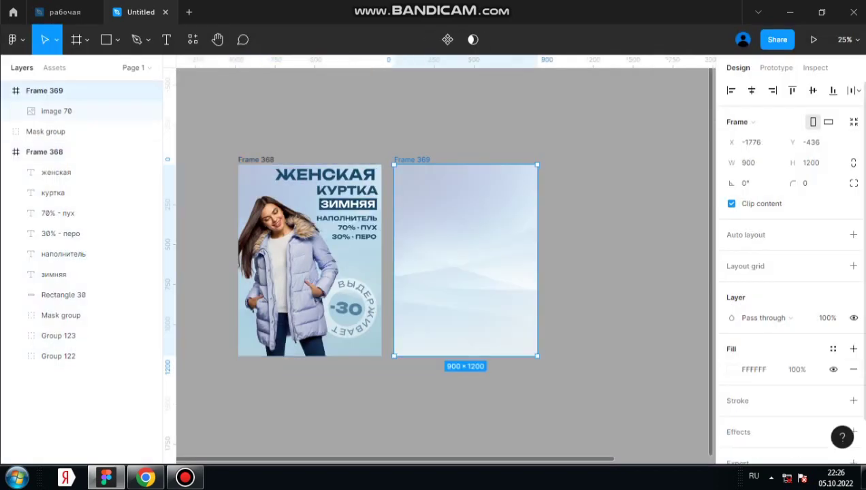
{"action": "left_click", "coordinate": [832, 348]}
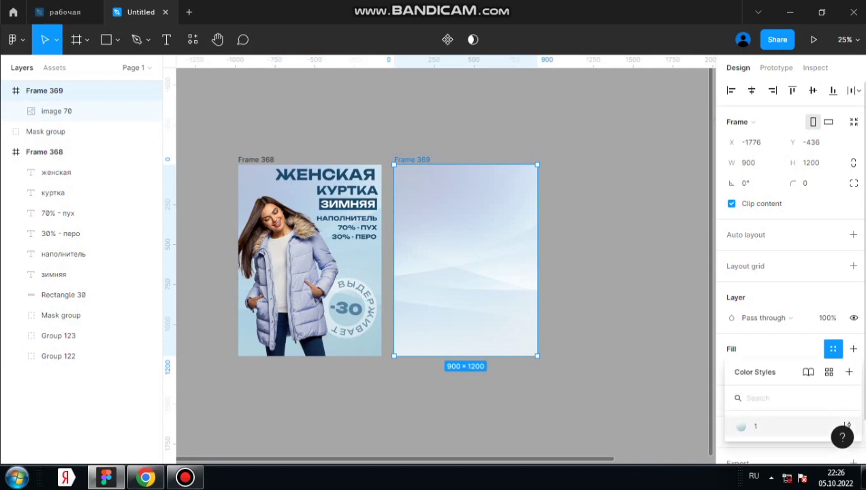
{"action": "left_click", "coordinate": [754, 426]}
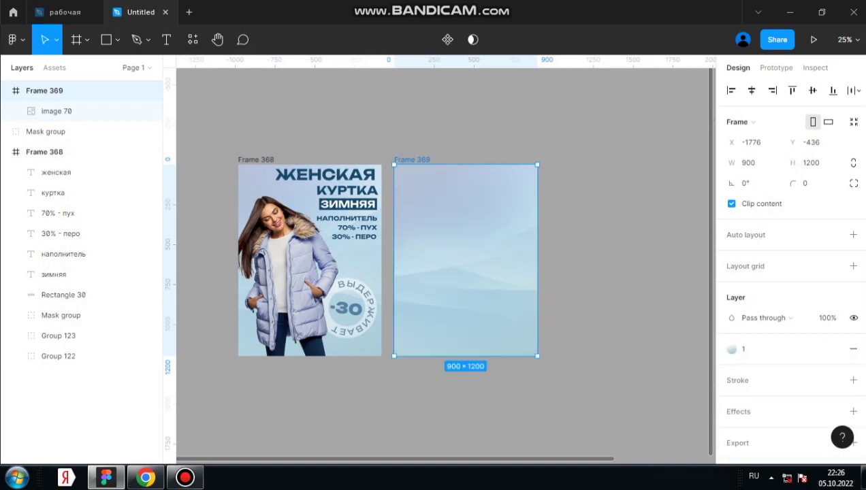
{"action": "key", "text": "Escape"}
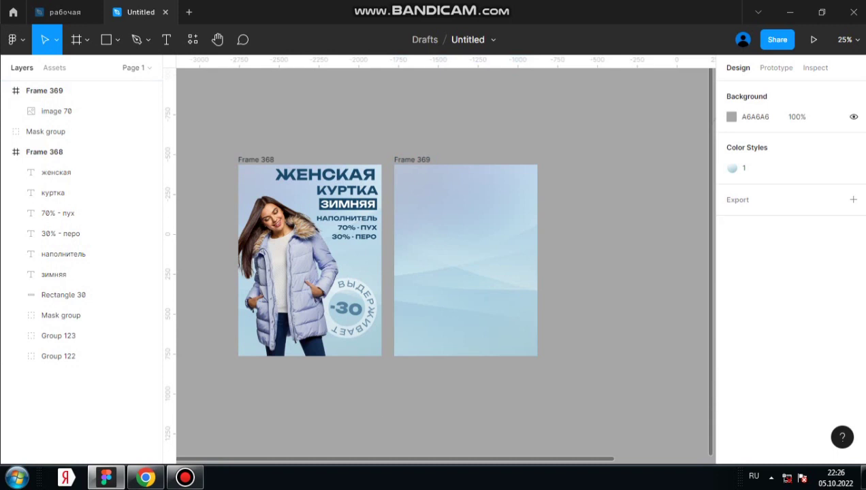
- Move the model photo Mask group into Frame 369, slightly left, then zoom in
{"action": "left_click", "coordinate": [60, 132]}
{"action": "scroll", "coordinate": [442, 258], "scroll_direction": "right", "scroll_amount": 3}
{"action": "left_click_drag", "start_coordinate": [674, 204], "coordinate": [360, 204]}
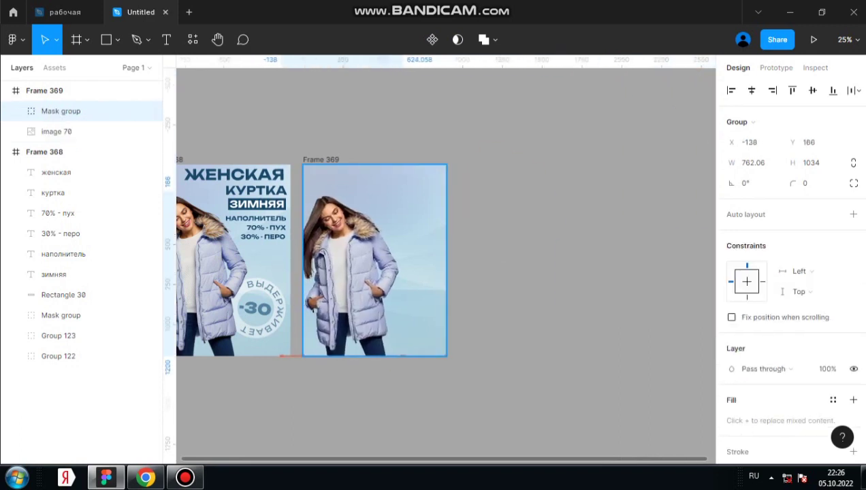
{"action": "left_click_drag", "start_coordinate": [313, 309], "coordinate": [311, 309]}
{"action": "scroll", "coordinate": [312, 310], "scroll_direction": "left", "scroll_amount": 3}
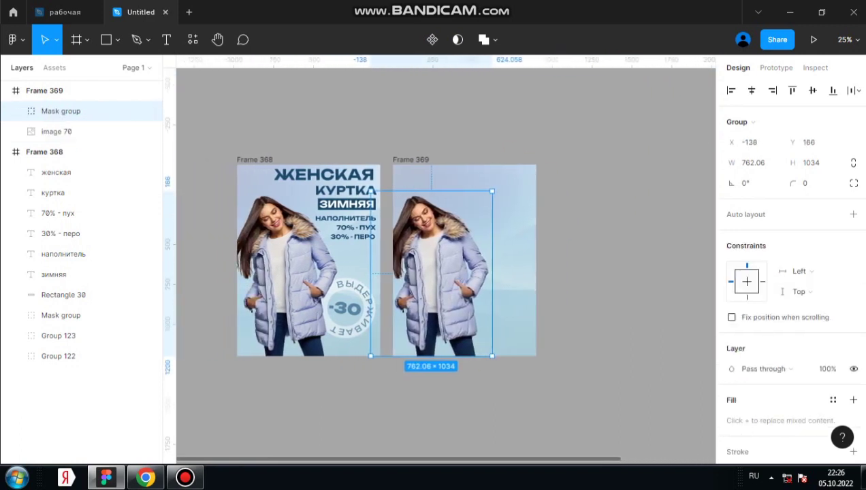
{"action": "key", "text": "Escape"}
{"action": "key", "text": "ctrl+plus"}
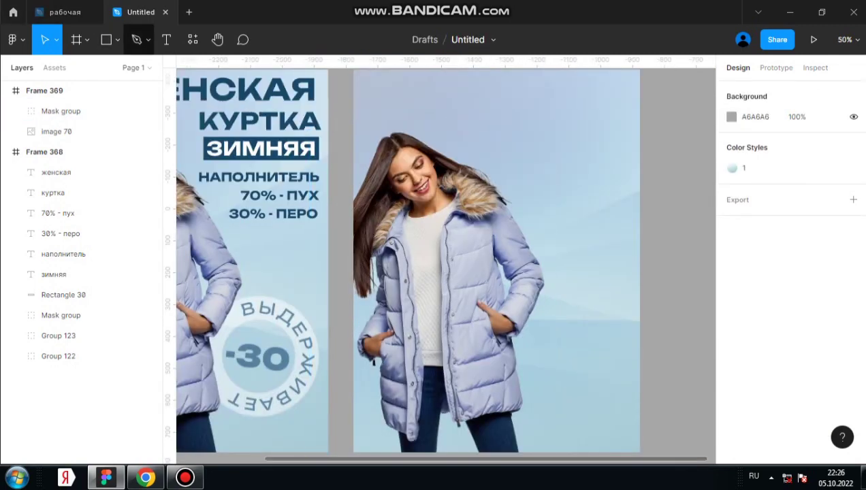
- Add the text line ЖЕНСКАЯ at the top of Frame 369
{"action": "key", "text": "t"}
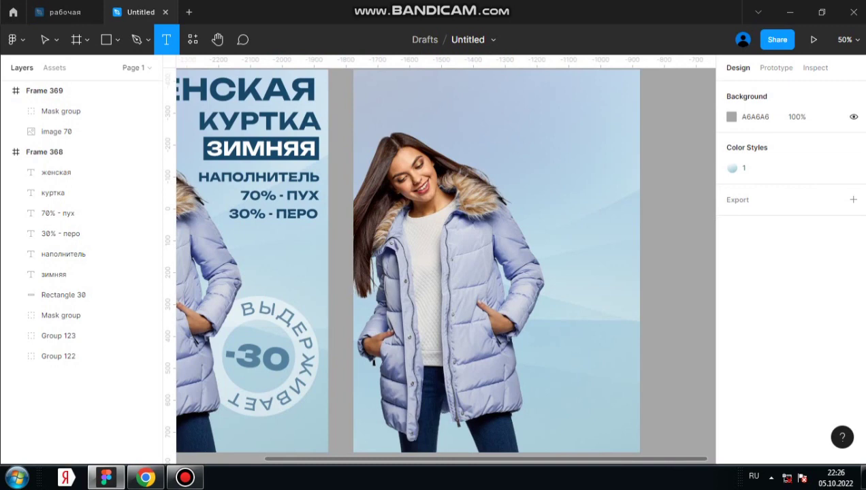
{"action": "left_click", "coordinate": [436, 103]}
{"action": "type", "text": "ЖЕ"}
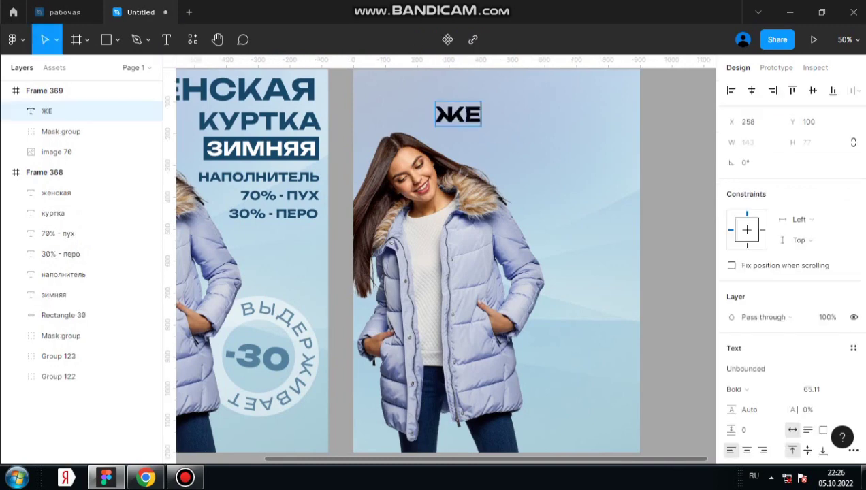
{"action": "key", "text": "Escape"}
{"action": "type", "text": "НСКА"}
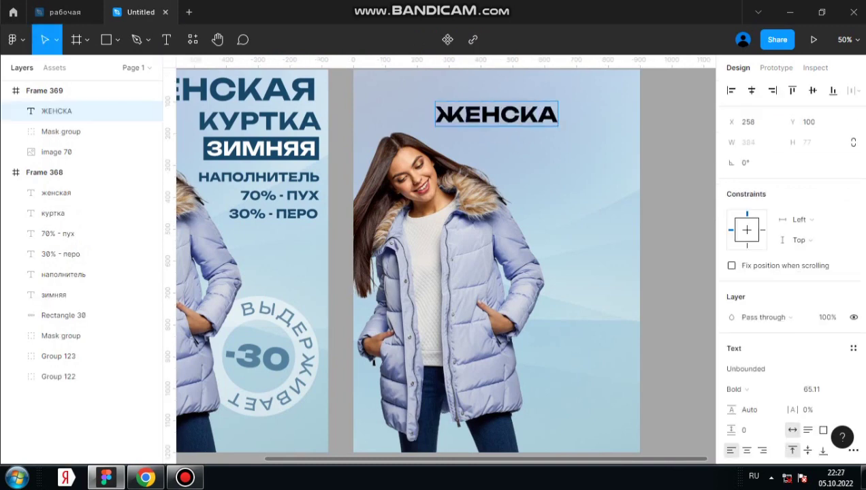
{"action": "type", "text": "Я"}
{"action": "key", "text": "Escape"}
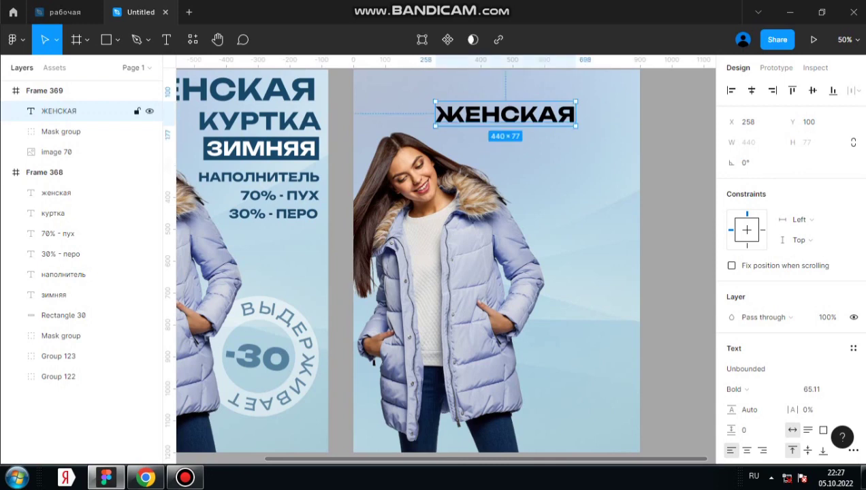
- Duplicate the line below as КУРТКА and ЗИМНЯЯ
{"action": "left_click_drag", "start_coordinate": [505, 114], "coordinate": [519, 145]}
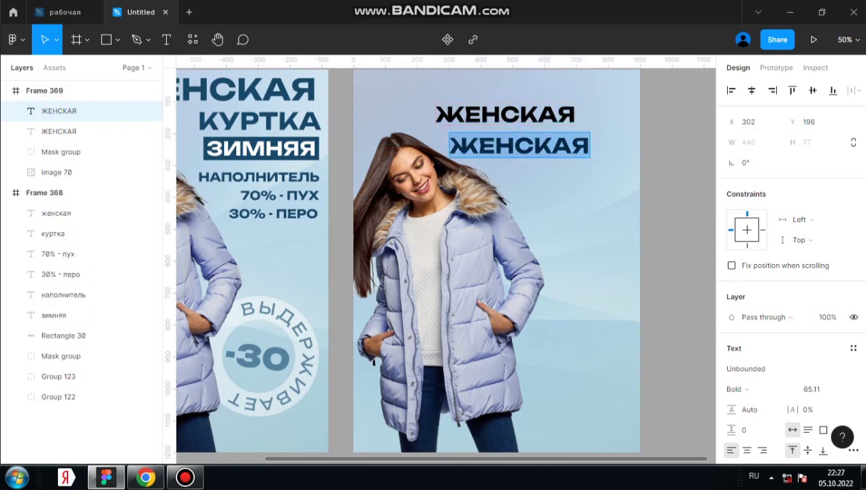
{"action": "type", "text": "КУРТКА"}
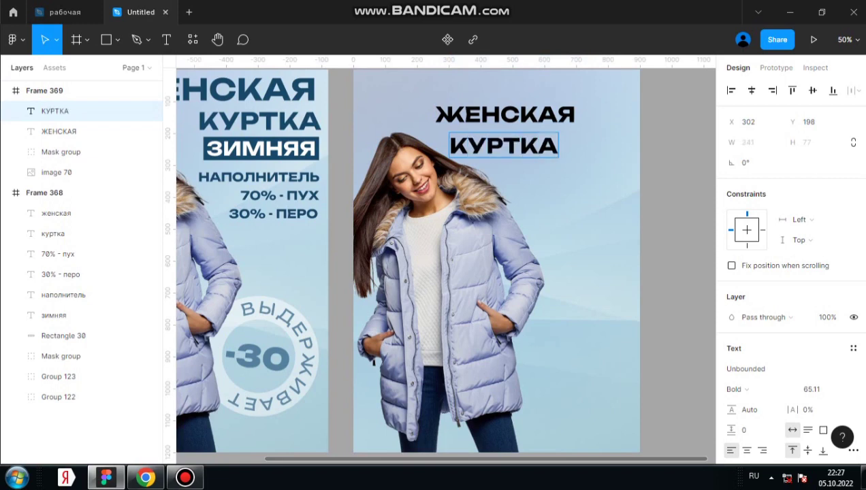
{"action": "key", "text": "Escape"}
{"action": "mouse_move", "coordinate": [503, 145]}
{"action": "left_mouse_down"}
{"action": "mouse_move", "coordinate": [522, 138]}
{"action": "mouse_move", "coordinate": [522, 163]}
{"action": "left_mouse_up"}
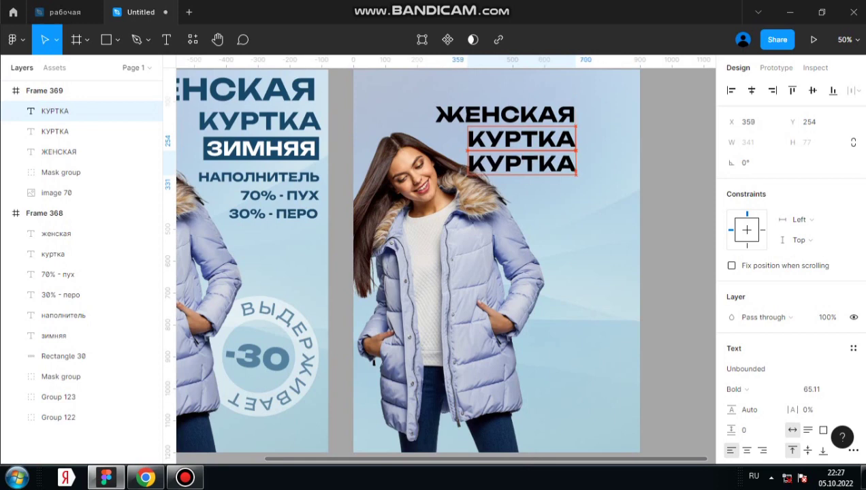
{"action": "key", "text": "Return"}
{"action": "type", "text": "ЗИ"}
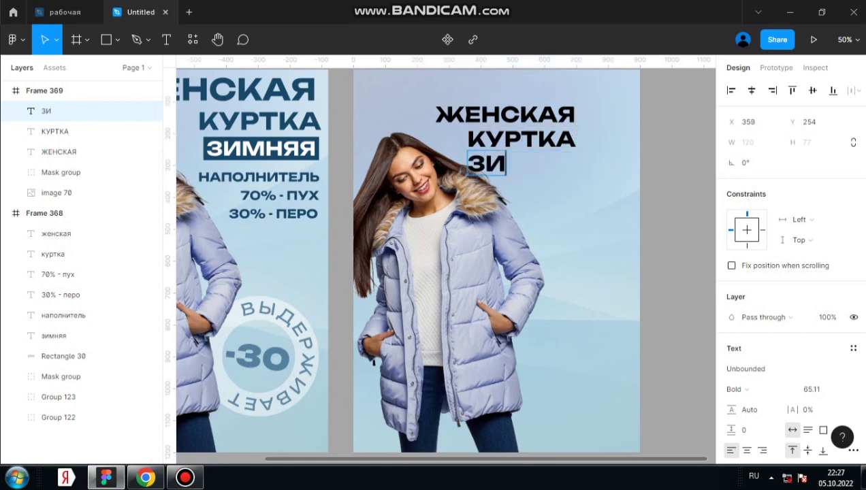
{"action": "type", "text": "МНЯЯ"}
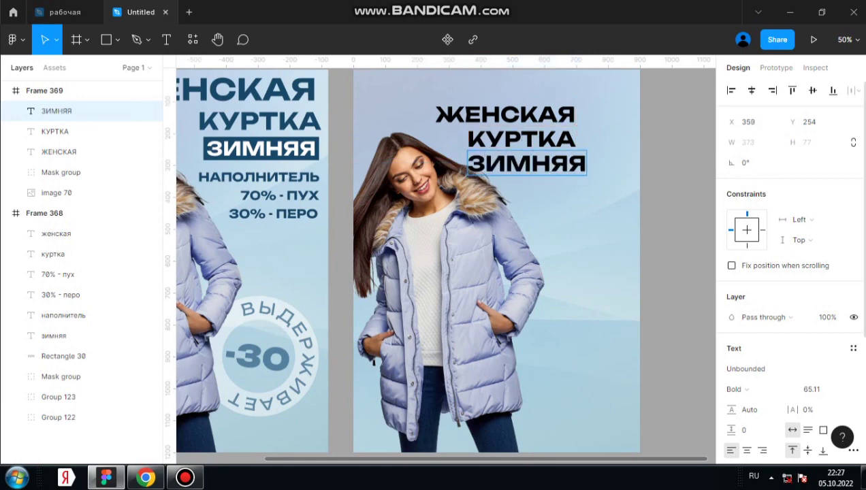
- Scale up ЖЕНСКАЯ and КУРТКА together and right-align them with ЗИМНЯЯ
{"action": "left_click", "coordinate": [62, 131]}
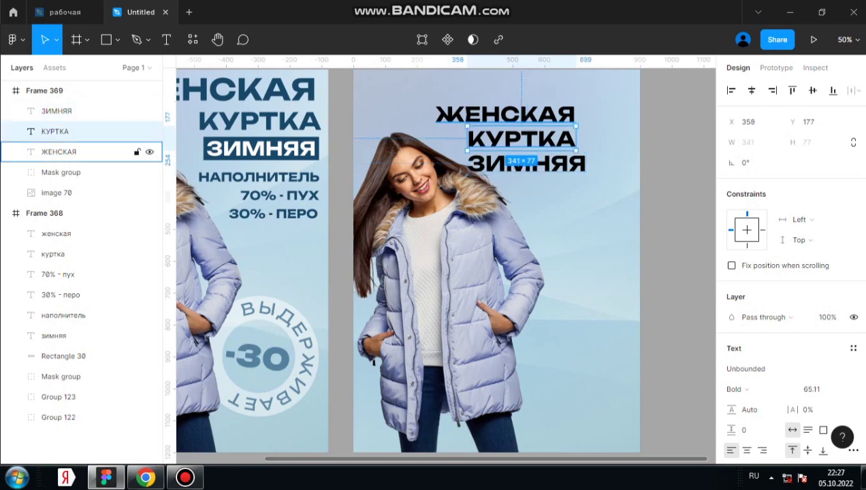
{"action": "left_click", "coordinate": [59, 152], "text": "shift"}
{"action": "key", "text": "k"}
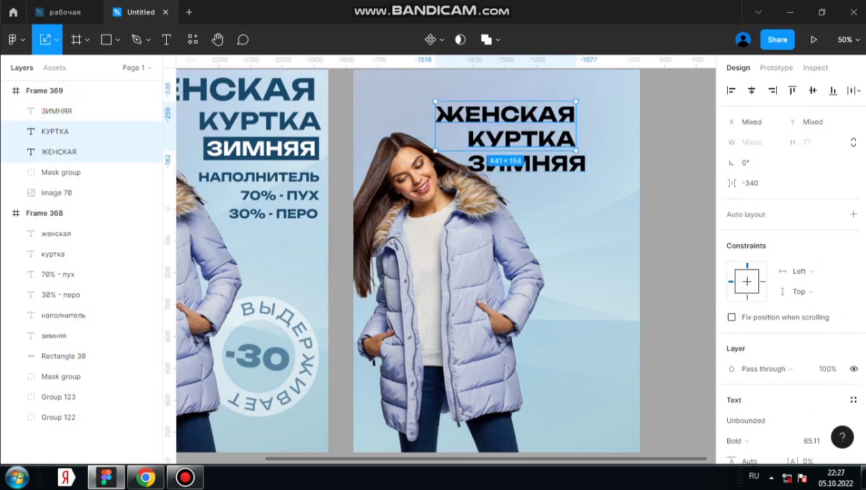
{"action": "left_click_drag", "start_coordinate": [436, 102], "coordinate": [417, 95]}
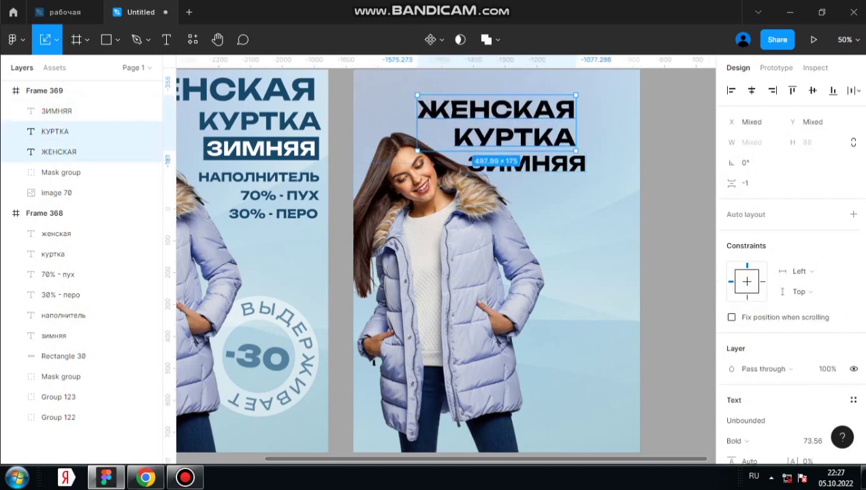
{"action": "left_click_drag", "start_coordinate": [496, 122], "coordinate": [507, 123]}
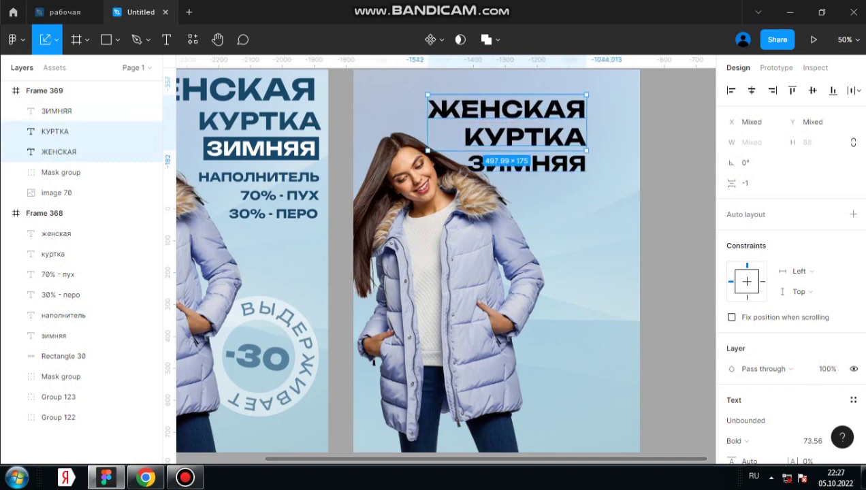
- Enlarge all three headline lines slightly and open their fill colour
{"action": "left_click", "coordinate": [507, 109]}
{"action": "left_click", "coordinate": [57, 111], "text": "shift"}
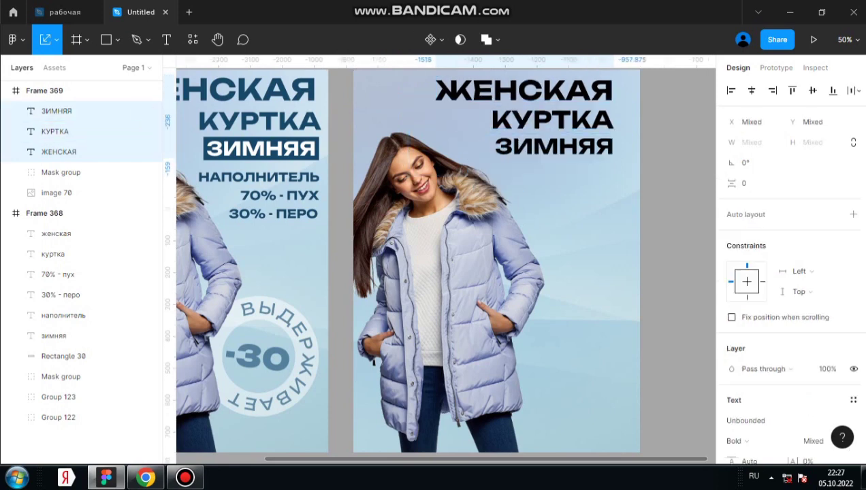
{"action": "scroll", "coordinate": [497, 272], "scroll_direction": "up", "scroll_amount": 2}
{"action": "left_click_drag", "start_coordinate": [622, 206], "coordinate": [632, 213]}
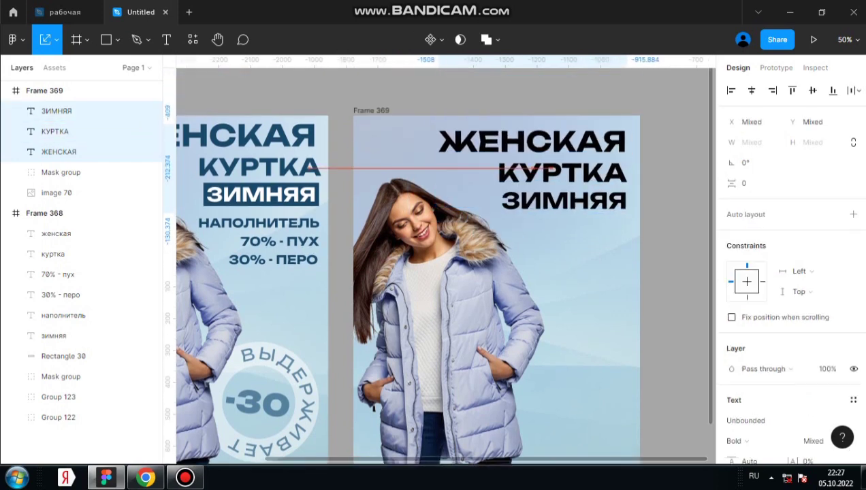
{"action": "left_click", "coordinate": [730, 431]}
{"action": "left_click", "coordinate": [730, 431]}
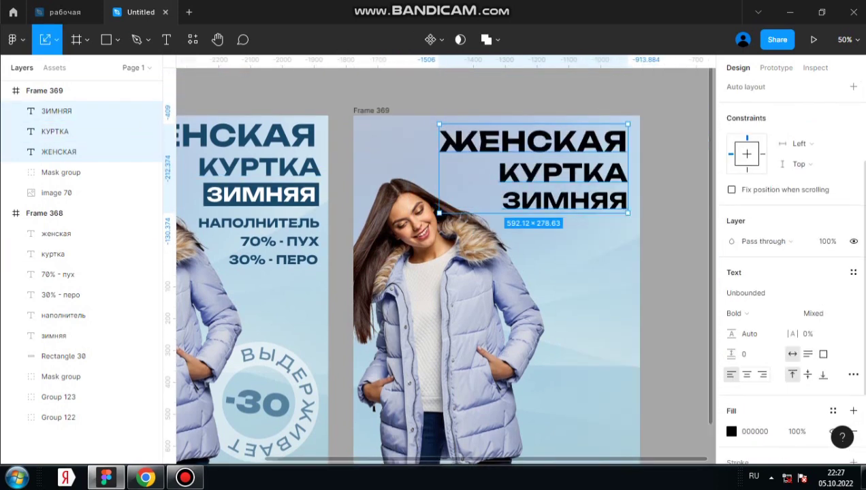
{"action": "left_click", "coordinate": [731, 431]}
- Eyedrop the dark blue 19486A from Frame 368's headline onto the new headline
{"action": "left_click", "coordinate": [581, 321]}
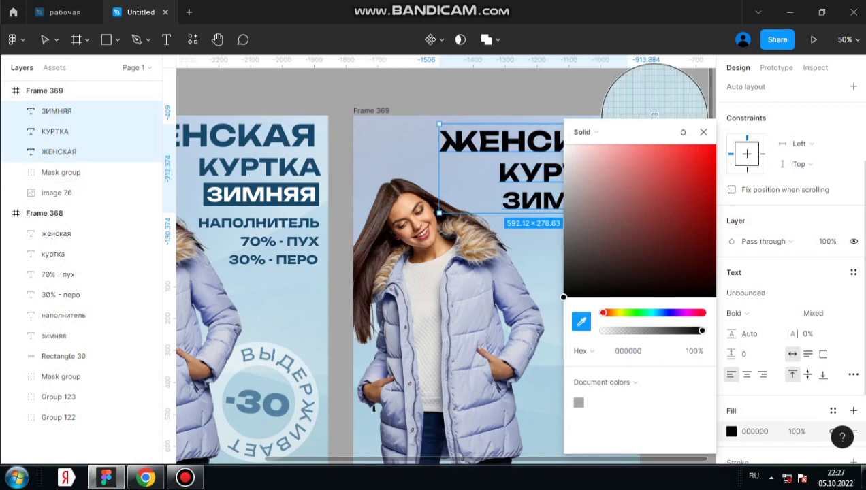
{"action": "left_click", "coordinate": [654, 115]}
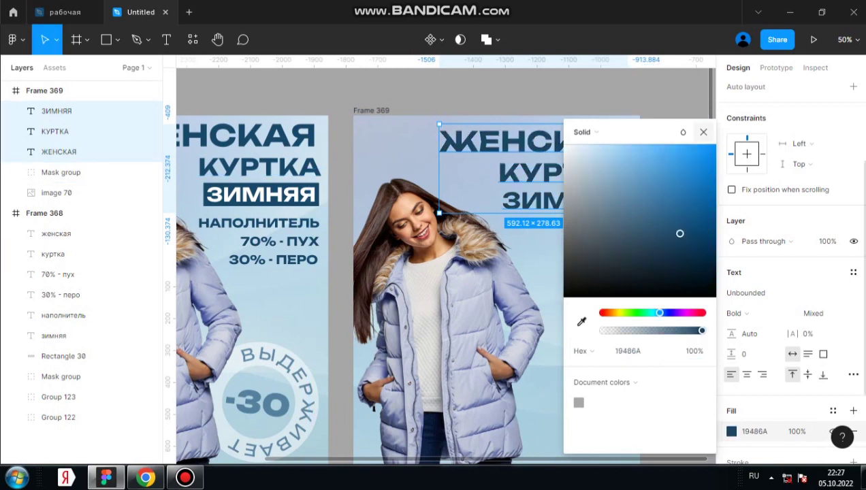
{"action": "key", "text": "Escape"}
{"action": "scroll", "coordinate": [789, 272], "scroll_direction": "down", "scroll_amount": 3}
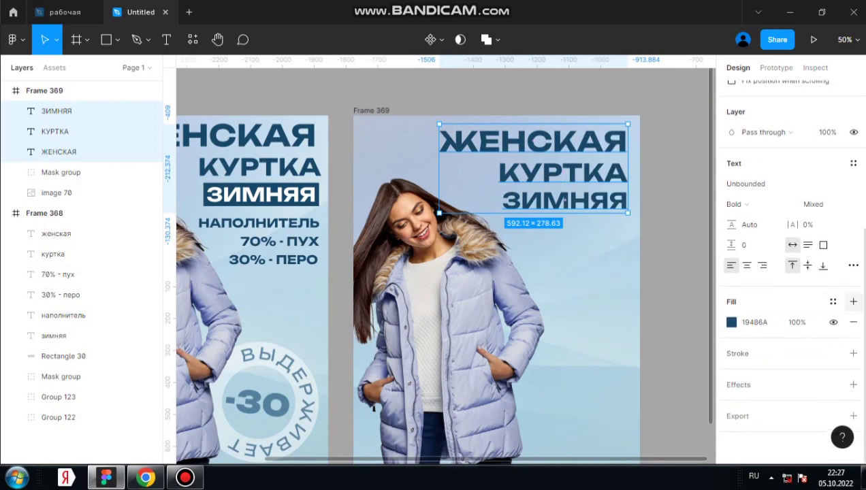
- Save the headline's dark blue as a new colour style named 2
{"action": "left_click", "coordinate": [853, 302]}
{"action": "left_click", "coordinate": [853, 322]}
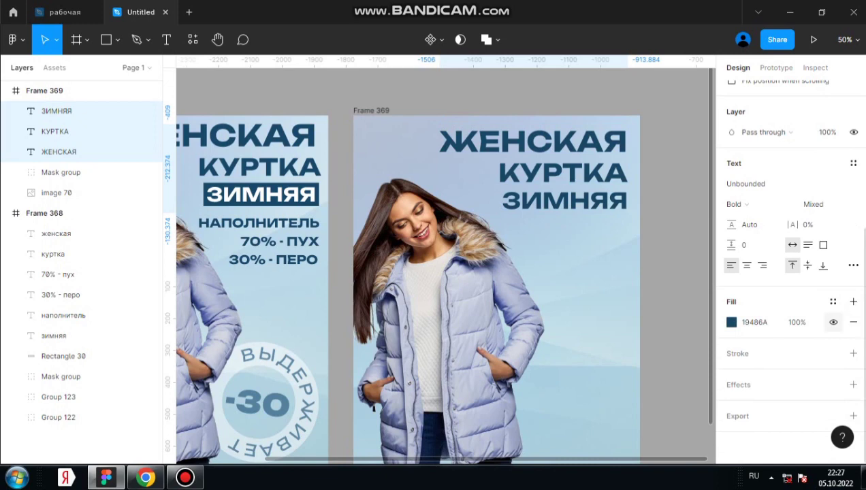
{"action": "left_click", "coordinate": [832, 302]}
{"action": "left_click", "coordinate": [848, 325]}
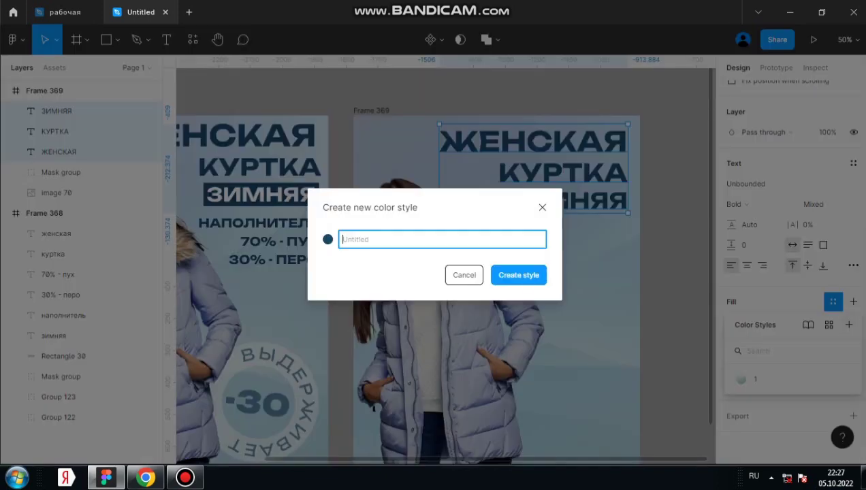
{"action": "type", "text": "2"}
{"action": "key", "text": "Return"}
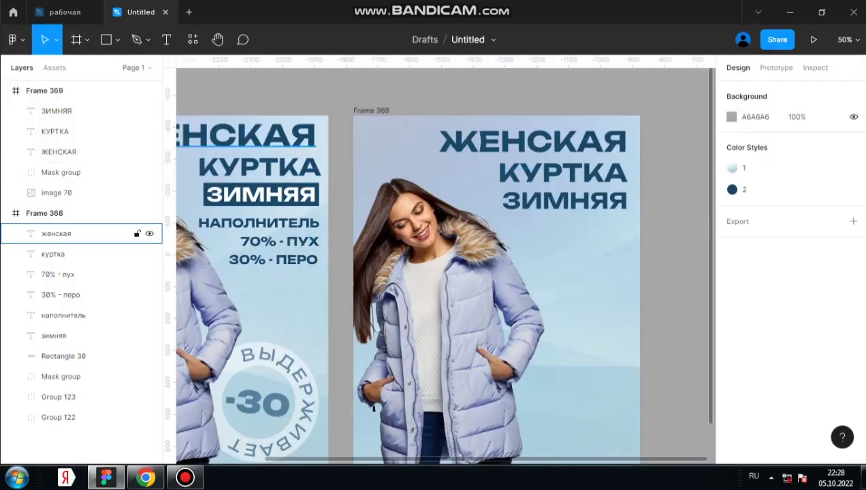
- Draw a colour-style-2 dark blue bar below КУРТКА, layered beneath the text
{"action": "key", "text": "r"}
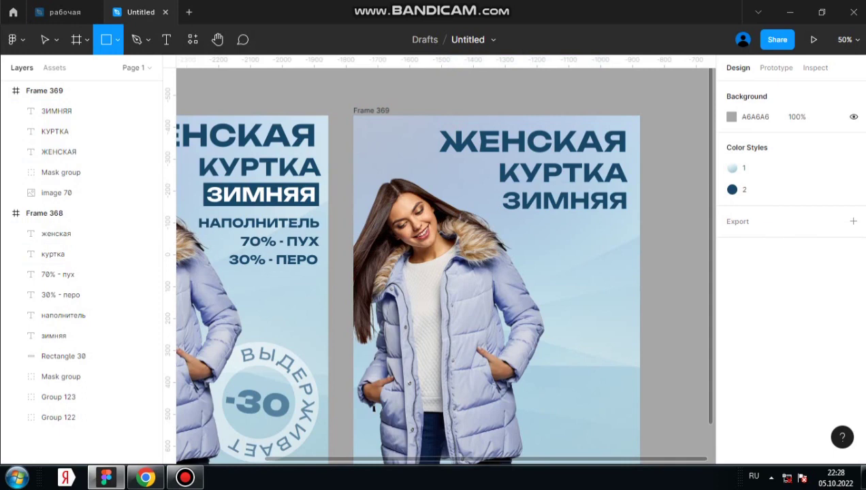
{"action": "left_click_drag", "start_coordinate": [497, 189], "coordinate": [628, 216]}
{"action": "left_click", "coordinate": [731, 368]}
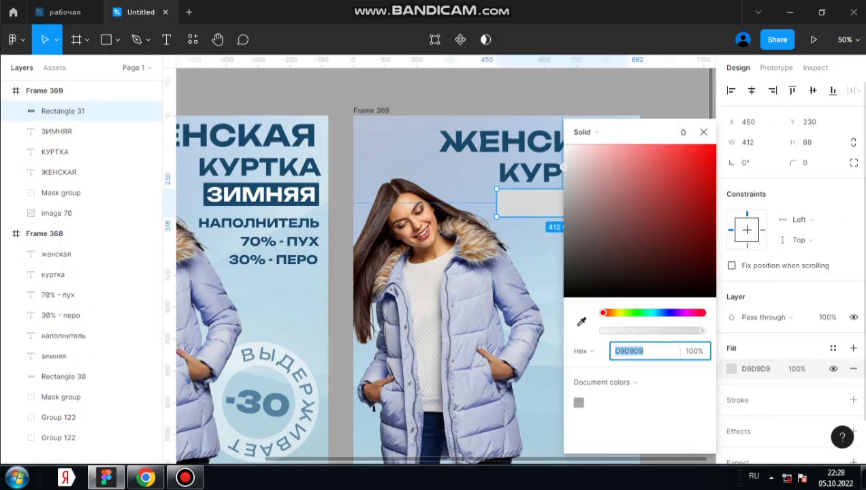
{"action": "left_click", "coordinate": [833, 347]}
{"action": "left_click", "coordinate": [754, 445]}
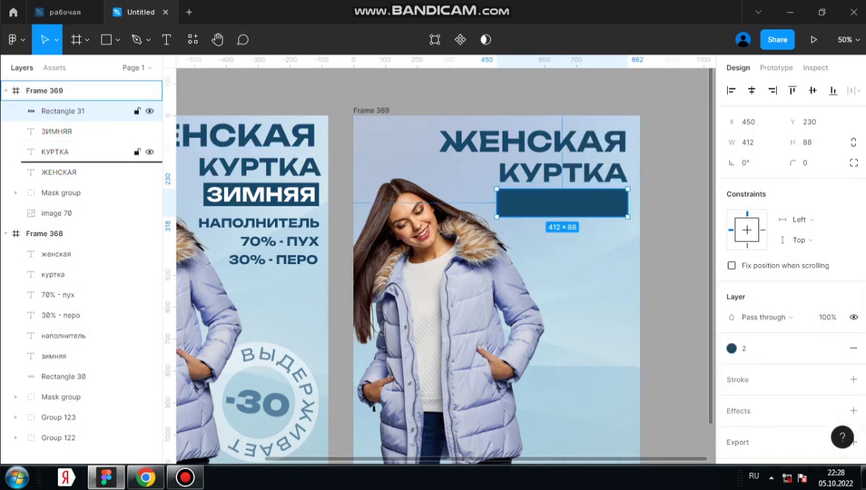
{"action": "left_click_drag", "start_coordinate": [82, 120], "coordinate": [82, 161]}
- Detach ЗИМНЯЯ's colour style and make it white FFFFFF
{"action": "left_click", "coordinate": [57, 111]}
{"action": "scroll", "coordinate": [789, 326], "scroll_direction": "down", "scroll_amount": 3}
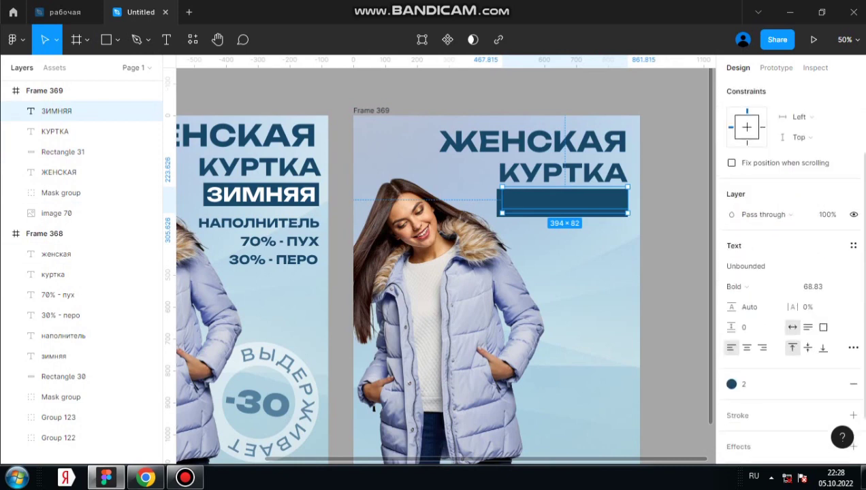
{"action": "left_click", "coordinate": [833, 359]}
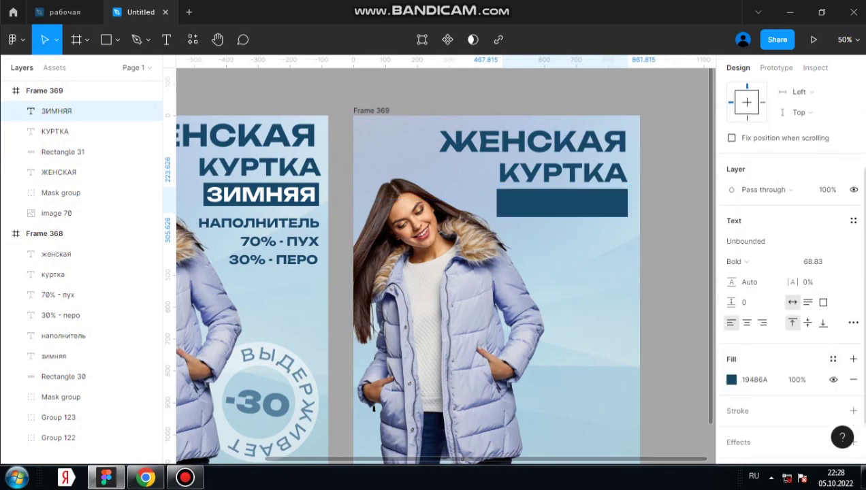
{"action": "left_click", "coordinate": [732, 379]}
{"action": "type", "text": "FFFFFF"}
{"action": "key", "text": "Return"}
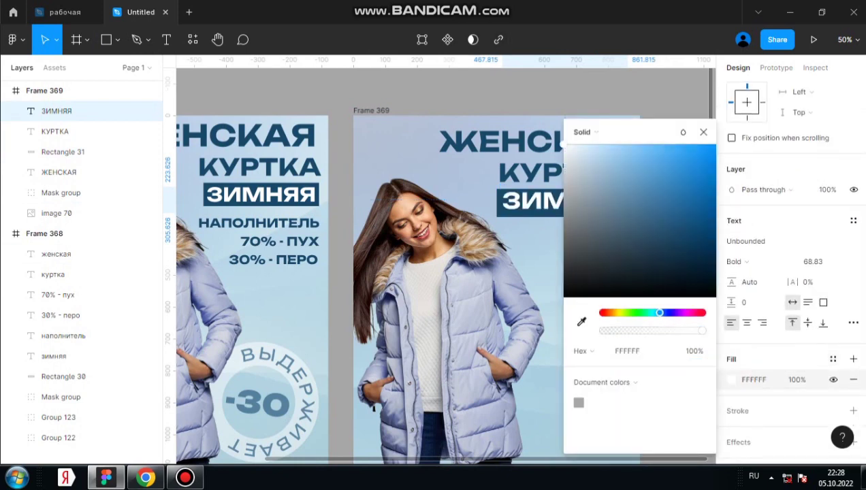
{"action": "left_click", "coordinate": [340, 170]}
- Nudge ЗИМНЯЯ left to centre it on Rectangle 31
{"action": "left_click", "coordinate": [75, 152]}
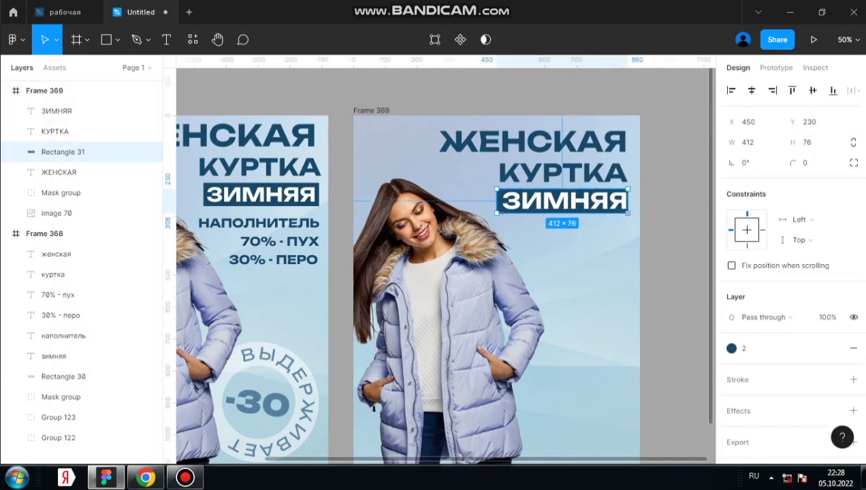
{"action": "left_click", "coordinate": [61, 111]}
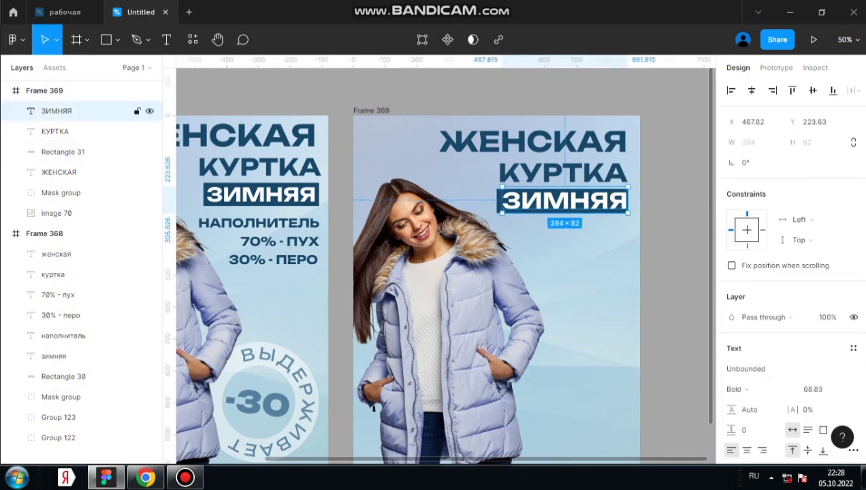
{"action": "key", "text": "Left"}
{"action": "key", "text": "Left"}
{"action": "key", "text": "Left"}
{"action": "key", "text": "Left"}
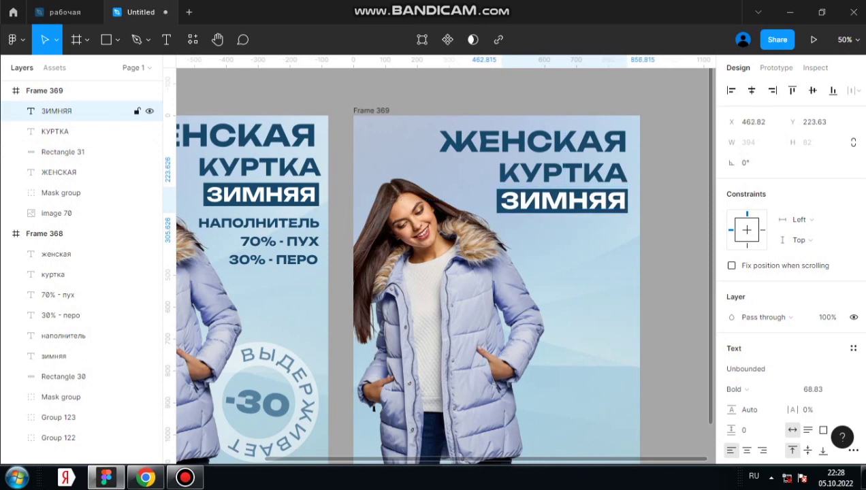
{"action": "key", "text": "Left"}
{"action": "key", "text": "Left"}
{"action": "key", "text": "Left"}
{"action": "key", "text": "Left"}
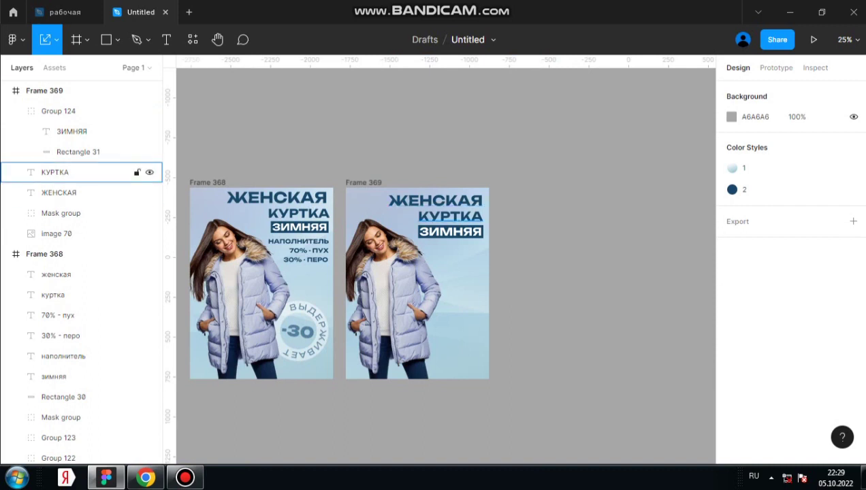
- Copy КУРТКА below ЗИМНЯЯ, retype it as НАПОЛНИТЕЛЬ, and set size 40.77
{"action": "left_click", "coordinate": [54, 172]}
{"action": "left_click_drag", "start_coordinate": [449, 216], "coordinate": [450, 256]}
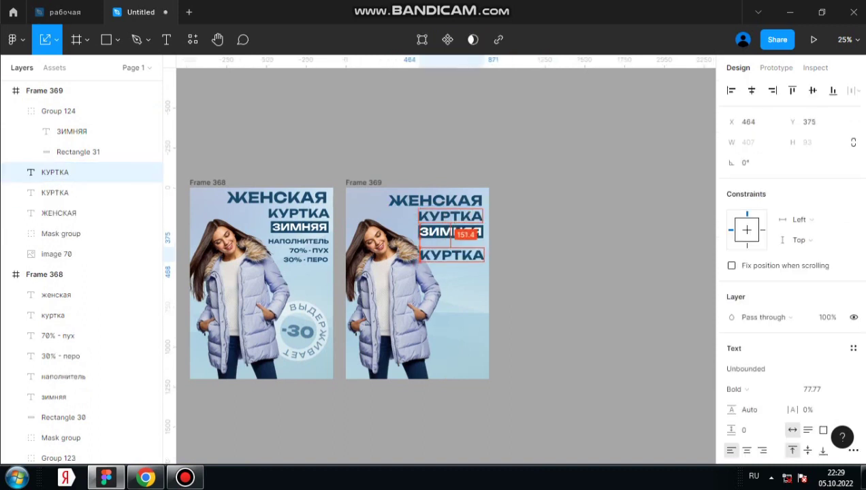
{"action": "type", "text": "v"}
{"action": "type", "text": "НАП"}
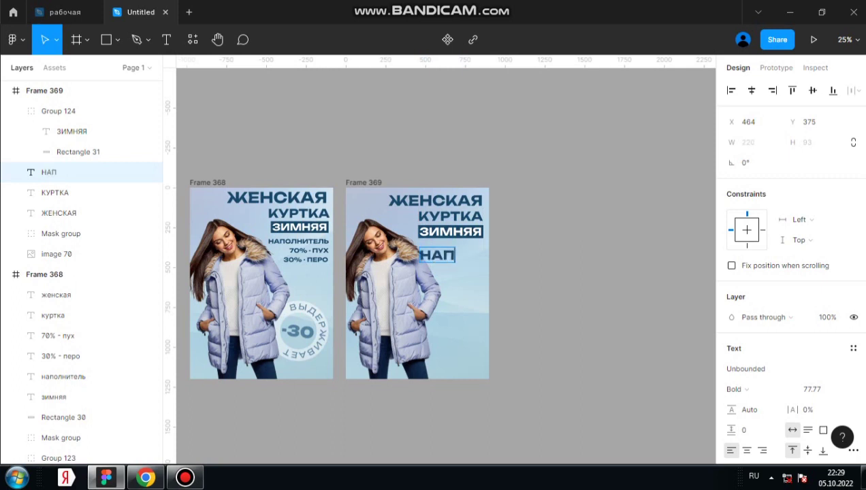
{"action": "type", "text": "ОЛНТЕ"}
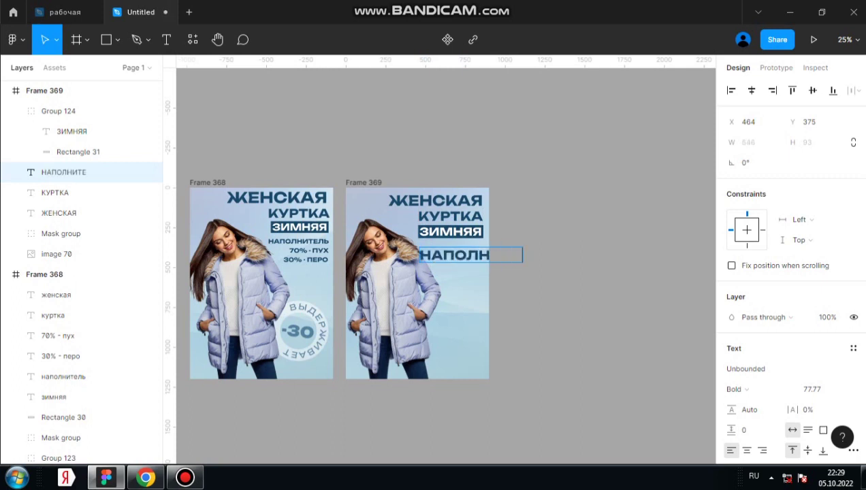
{"action": "type", "text": "ЛЬ"}
{"action": "key", "text": "ctrl+a"}
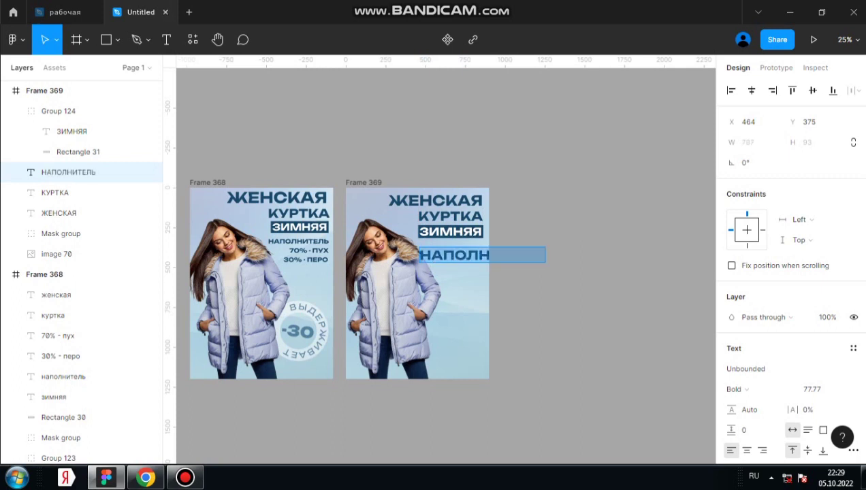
{"action": "left_click", "coordinate": [813, 389]}
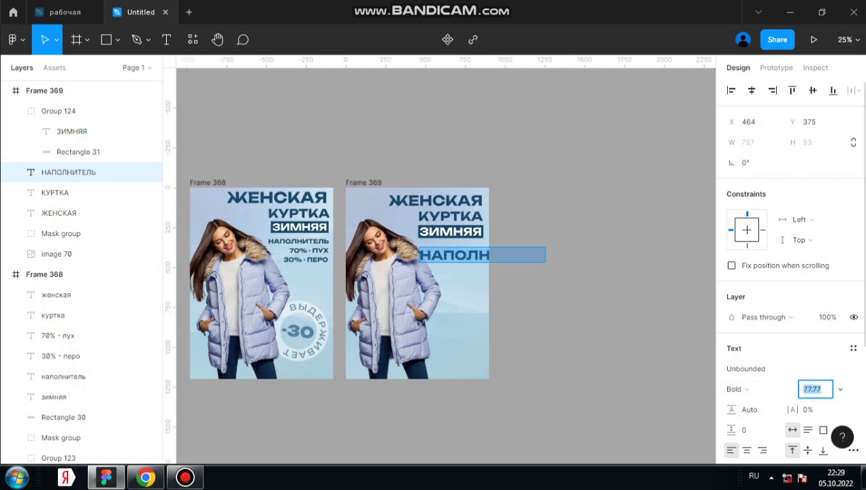
{"action": "key", "text": "shift+Down"}
{"action": "key", "text": "shift+Down"}
{"action": "key", "text": "shift+Down"}
{"action": "key", "text": "shift+Down"}
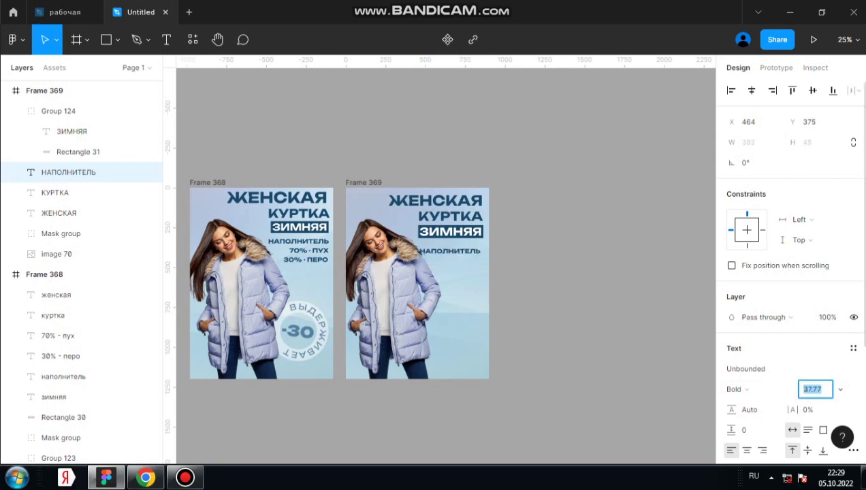
{"action": "key", "text": "Up"}
{"action": "key", "text": "Up"}
{"action": "key", "text": "Up"}
{"action": "key", "text": "Return"}
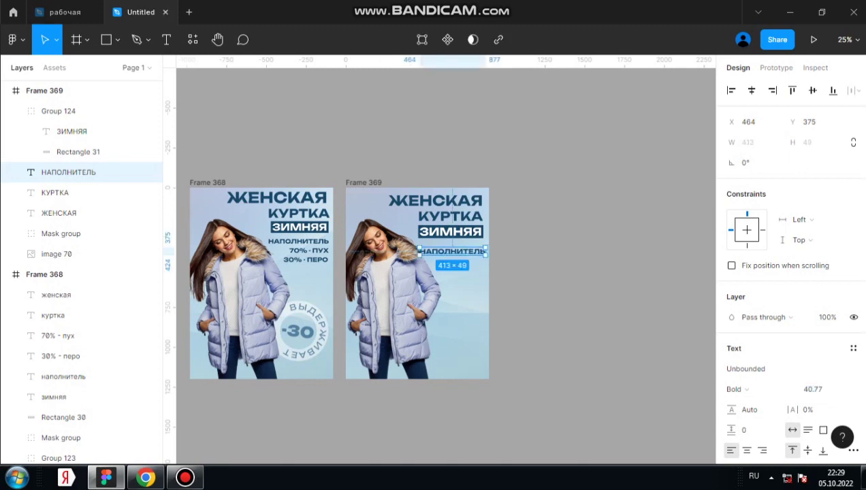
- Move НАПОЛНИТЕЛЬ up just under the ЗИМНЯЯ bar
{"action": "scroll", "coordinate": [429, 255], "scroll_direction": "up", "scroll_amount": 3}
{"action": "scroll", "coordinate": [408, 245], "scroll_direction": "up", "scroll_amount": 3}
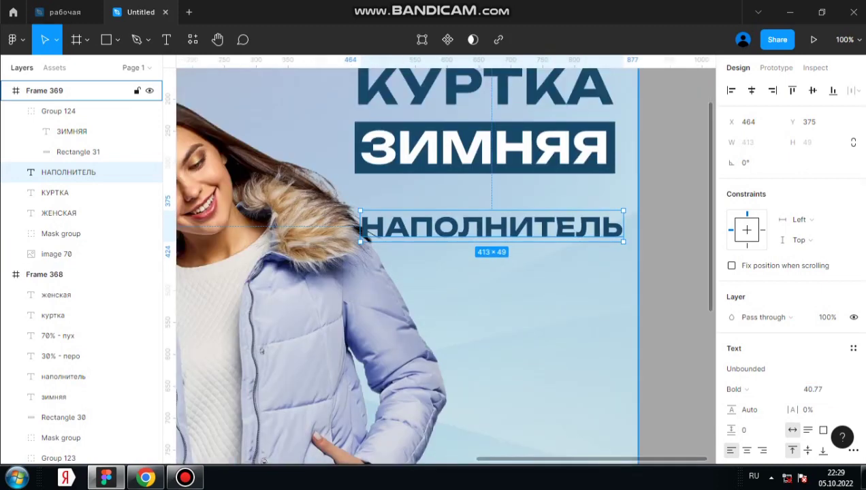
{"action": "left_click_drag", "start_coordinate": [422, 228], "coordinate": [416, 195]}
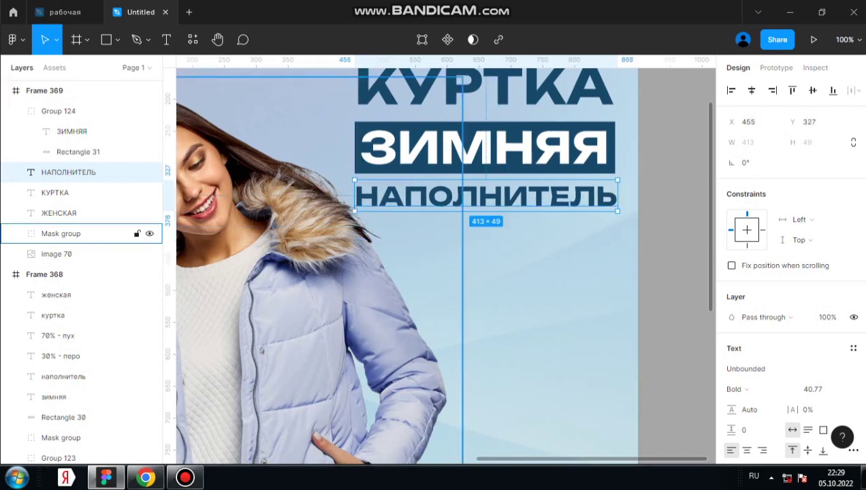
{"action": "scroll", "coordinate": [442, 265], "scroll_direction": "left", "scroll_amount": 2}
{"action": "scroll", "coordinate": [442, 266], "scroll_direction": "left", "scroll_amount": 5}
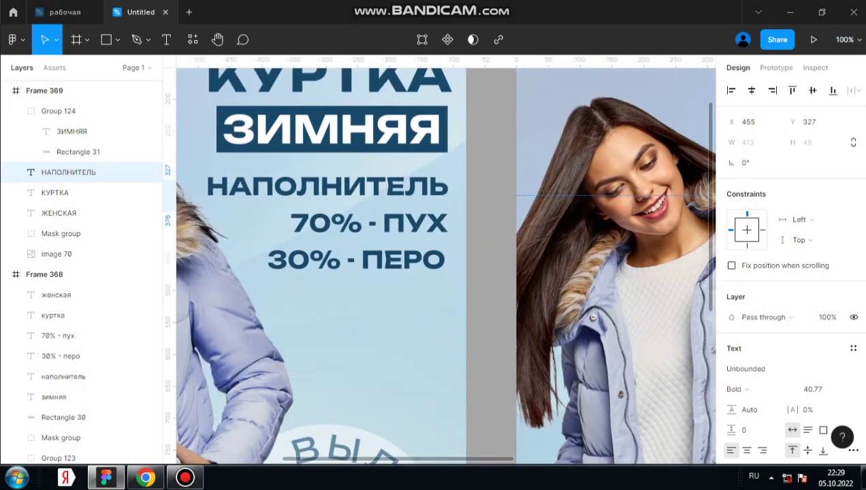
- Add right-aligned two-line text 70%-ПУХ / 30%-ПЕРО below НАПОЛНИТЕЛЬ
{"action": "scroll", "coordinate": [442, 266], "scroll_direction": "left", "scroll_amount": 5}
{"action": "key", "text": "t"}
{"action": "left_click", "coordinate": [340, 233]}
{"action": "type", "text": "70%-ПУХ"}
{"action": "key", "text": "Return"}
{"action": "type", "text": "30%-"}
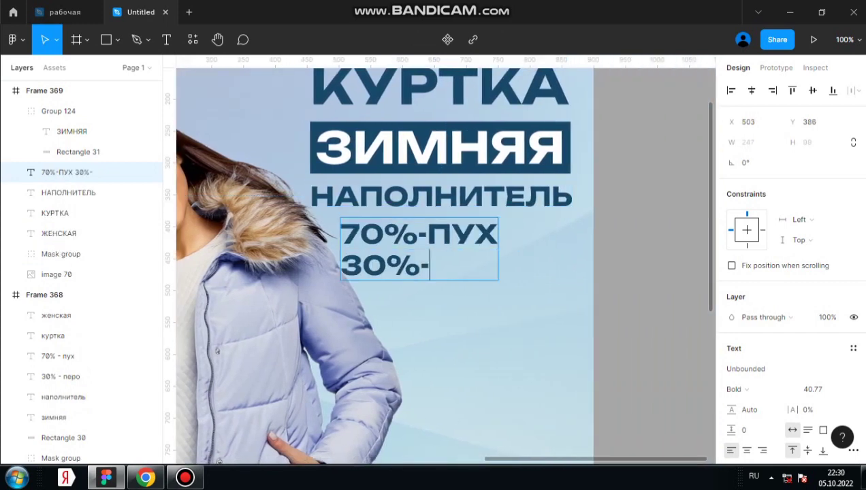
{"action": "type", "text": "ПЕРО"}
{"action": "key", "text": "Escape"}
{"action": "key", "text": "ctrl+alt+r"}
{"action": "key", "text": "ctrl+minus"}
{"action": "scroll", "coordinate": [442, 265], "scroll_direction": "left", "scroll_amount": 3}
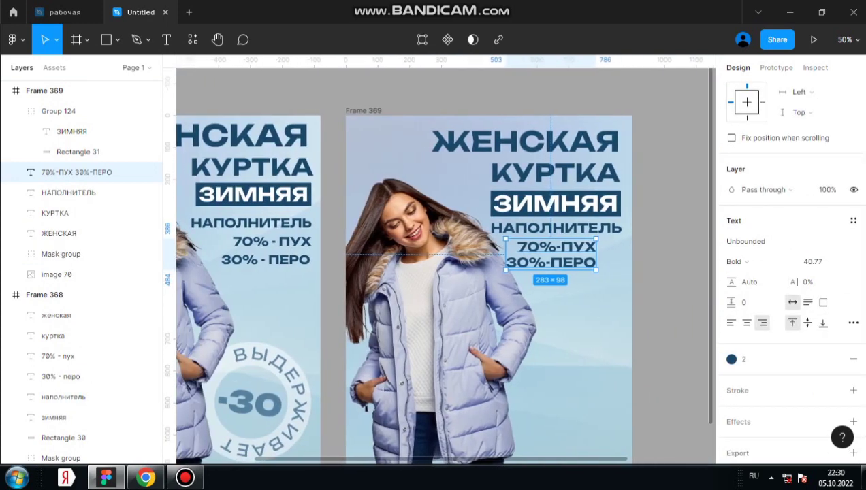
{"action": "scroll", "coordinate": [443, 265], "scroll_direction": "right", "scroll_amount": 5}
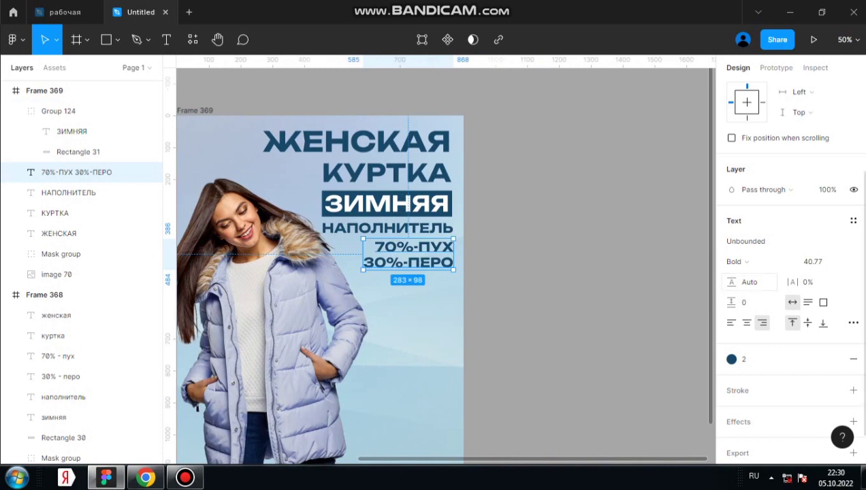
- Increase the percentage text's line height to 55
{"action": "left_click", "coordinate": [748, 282]}
{"action": "key", "text": "Up"}
{"action": "key", "text": "Up"}
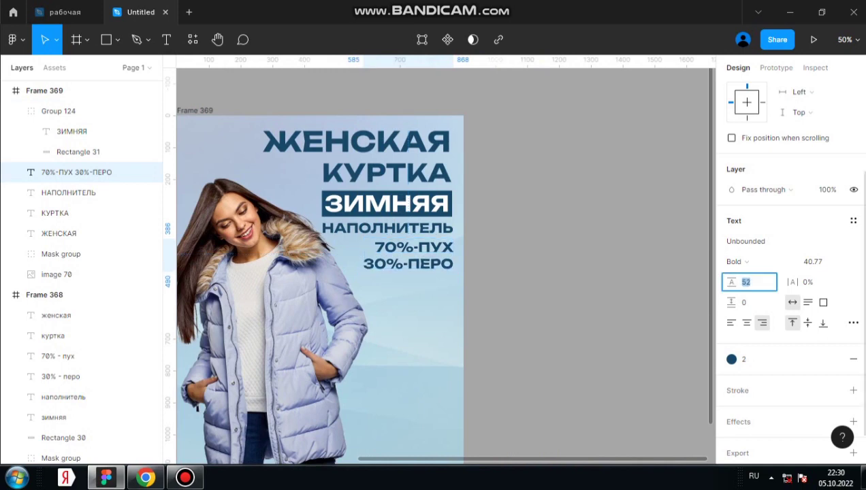
{"action": "key", "text": "Up"}
{"action": "key", "text": "Up"}
{"action": "key", "text": "Up"}
{"action": "key", "text": "Up"}
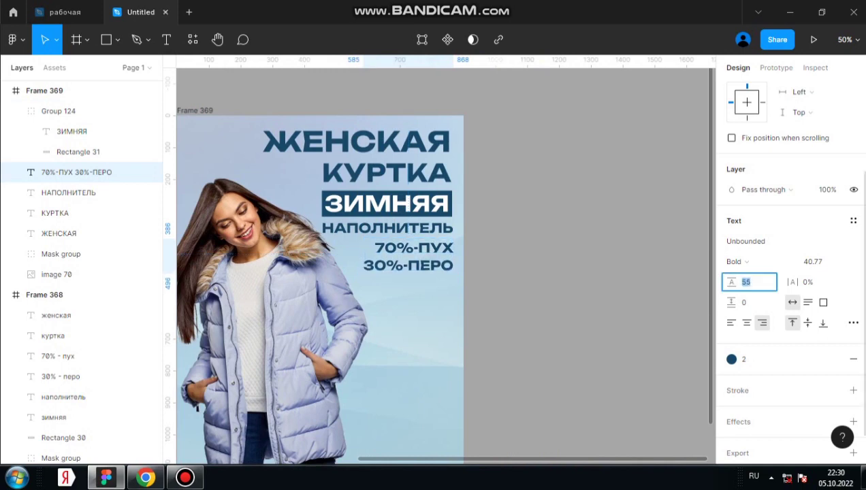
{"action": "key", "text": "Return"}
{"action": "key", "text": "Escape"}
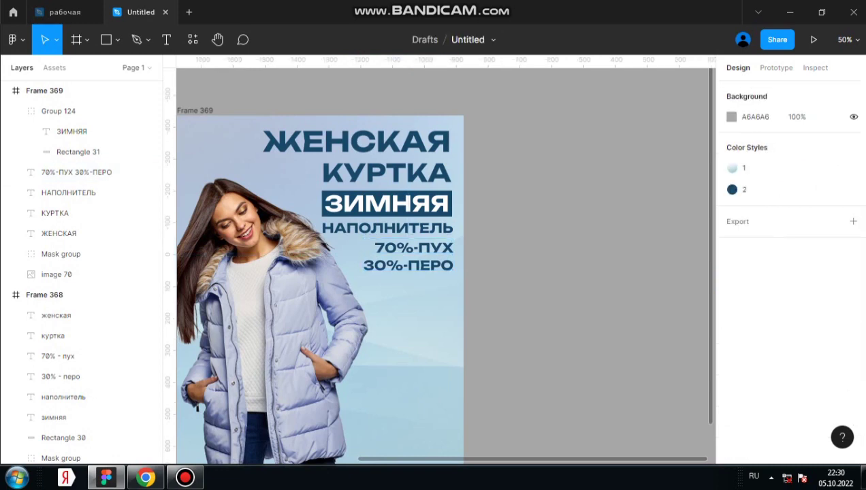
- Nudge the percentage text up to even its spacing with НАПОЛНИТЕЛЬ
{"action": "left_click", "coordinate": [82, 172]}
{"action": "key", "text": "Up"}
{"action": "key", "text": "Up"}
{"action": "key", "text": "Up"}
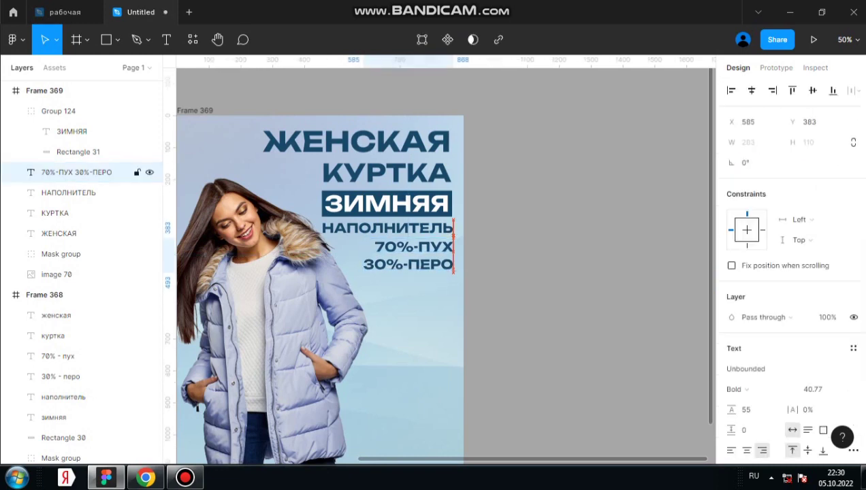
{"action": "key", "text": "Up"}
{"action": "key", "text": "Up"}
{"action": "key", "text": "Up"}
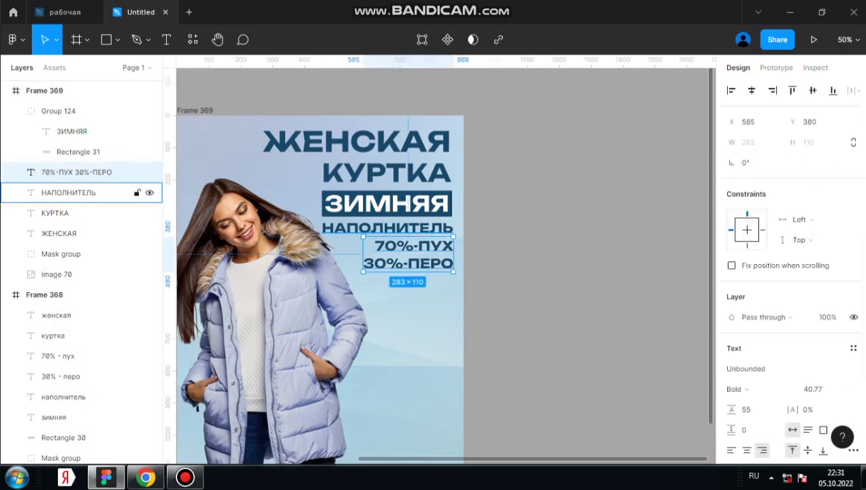
{"action": "left_click", "coordinate": [69, 192], "text": "shift"}
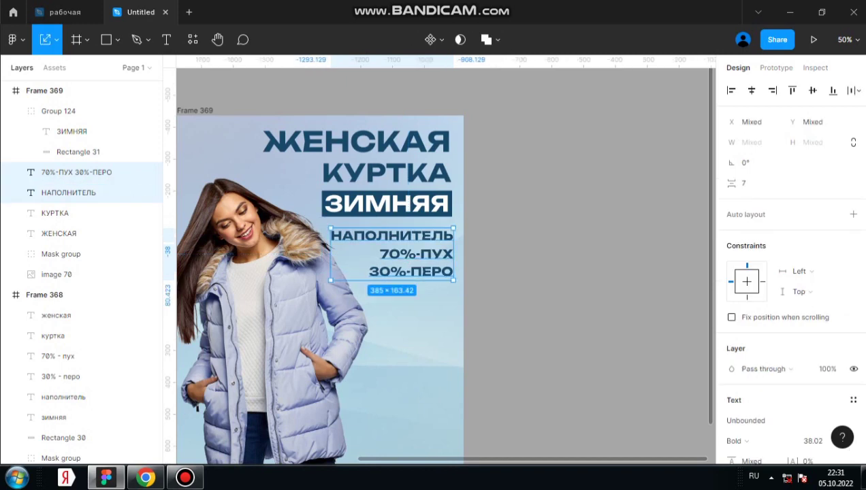
{"action": "key", "text": "Escape"}
- Add a vertical guide at the frame's right edge and nudge КУРТКА right
{"action": "left_click_drag", "start_coordinate": [169, 272], "coordinate": [454, 272]}
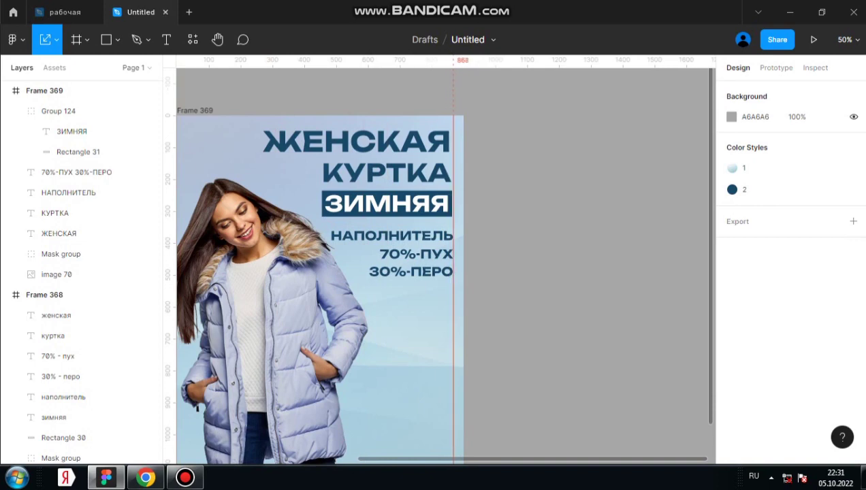
{"action": "left_click", "coordinate": [88, 213]}
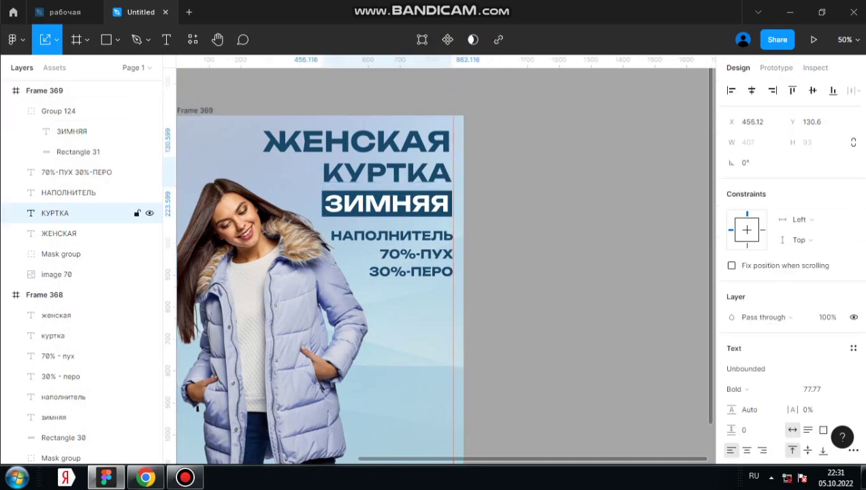
{"action": "key", "text": "Right"}
{"action": "key", "text": "Right"}
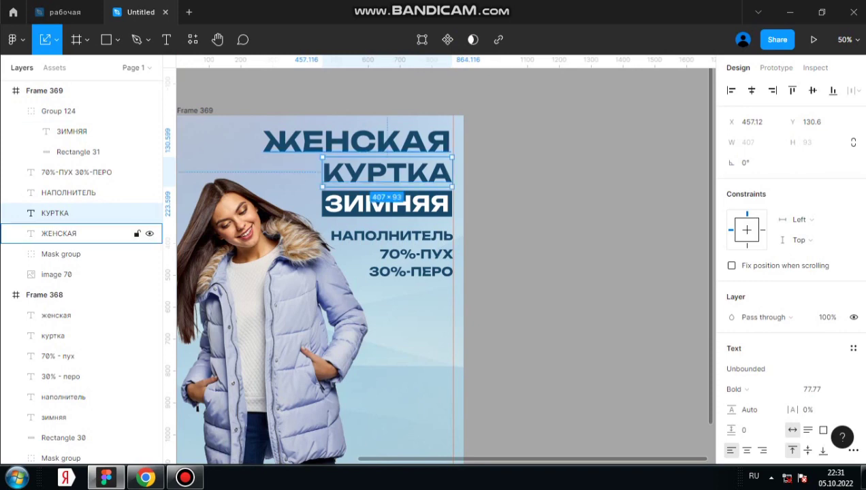
- Nudge the ЖЕНСКАЯ headline two steps to the right
{"action": "left_click", "coordinate": [68, 234]}
{"action": "key", "text": "Right"}
{"action": "key", "text": "Right"}
{"action": "key", "text": "Right"}
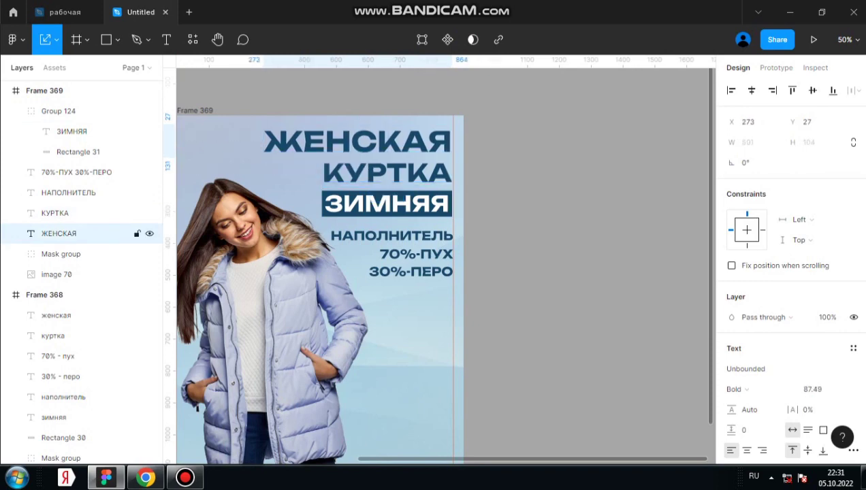
{"action": "key", "text": "Right"}
{"action": "key", "text": "Escape"}
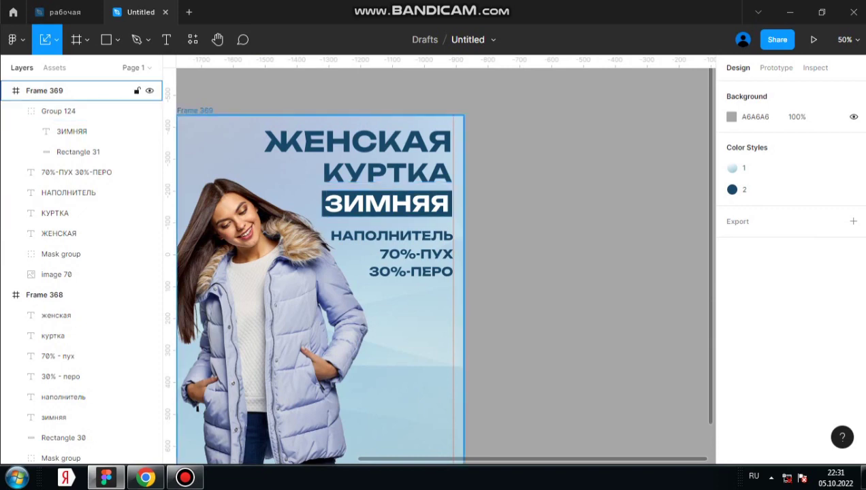
- Set the line height of the 70%-ПУХ 30%-ПЕРО text to 57.3
{"action": "left_click", "coordinate": [44, 90]}
{"action": "left_click", "coordinate": [55, 275]}
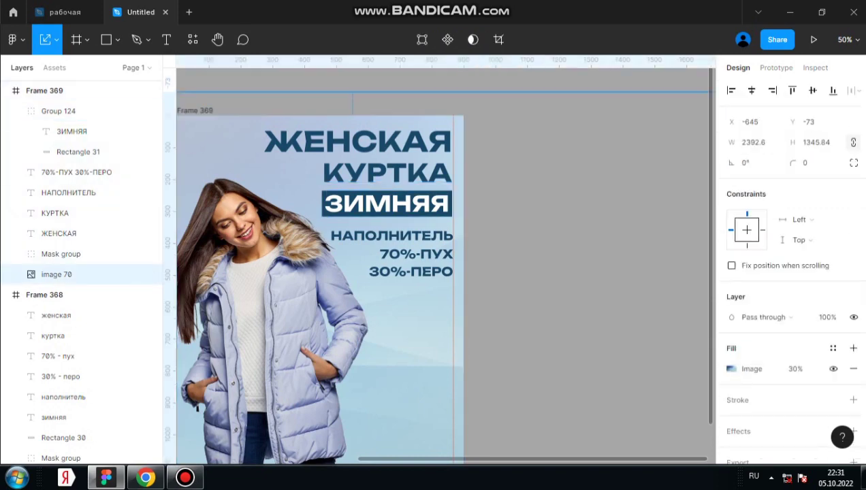
{"action": "key", "text": "v"}
{"action": "key", "text": "Escape"}
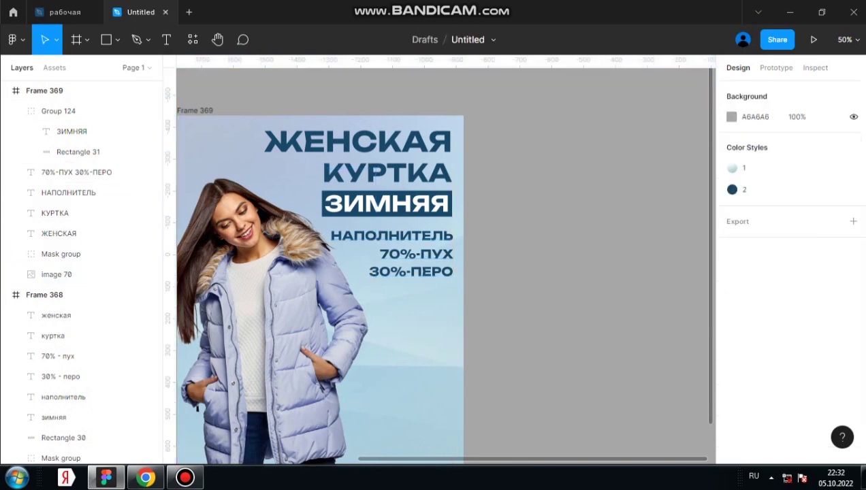
{"action": "key", "text": "minus"}
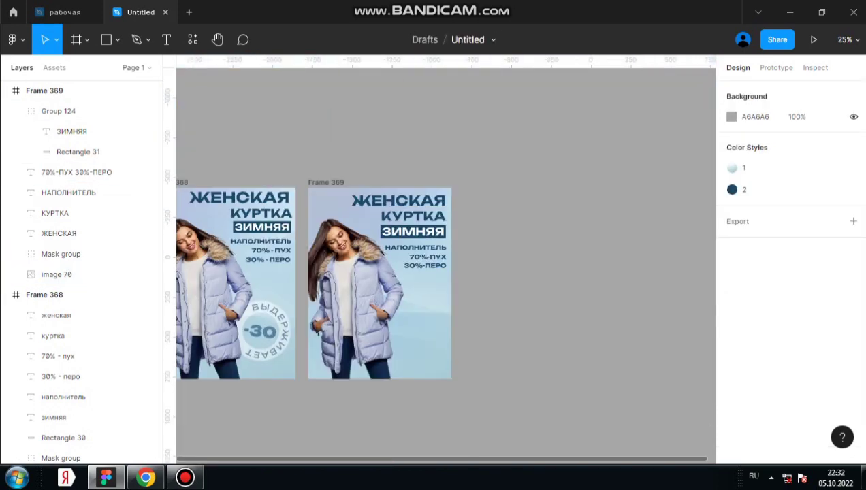
{"action": "left_click", "coordinate": [76, 172]}
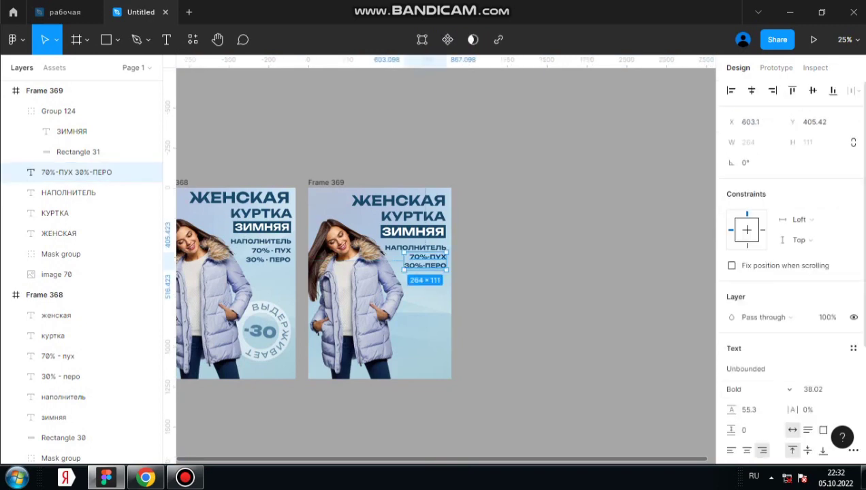
{"action": "left_click", "coordinate": [749, 409]}
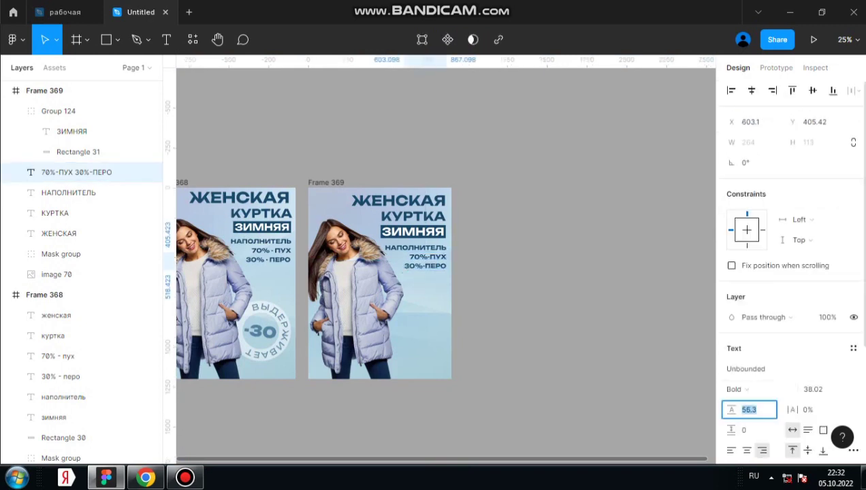
{"action": "key", "text": "Up"}
{"action": "key", "text": "Up"}
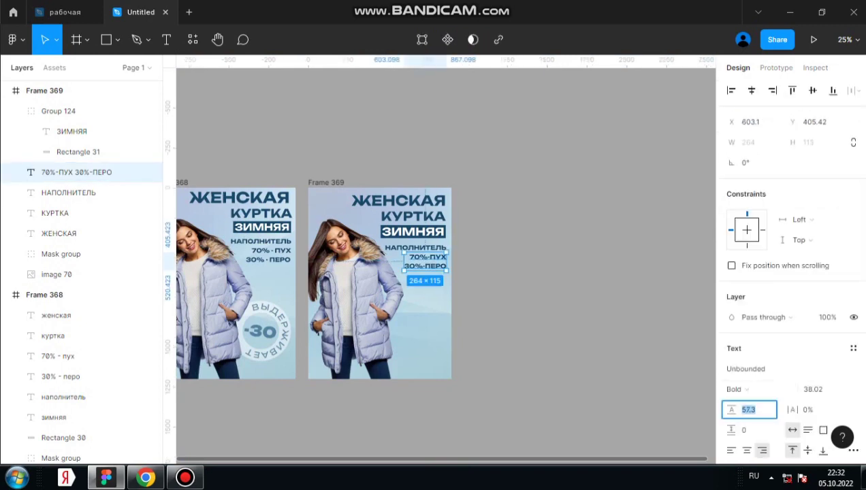
{"action": "key", "text": "Escape"}
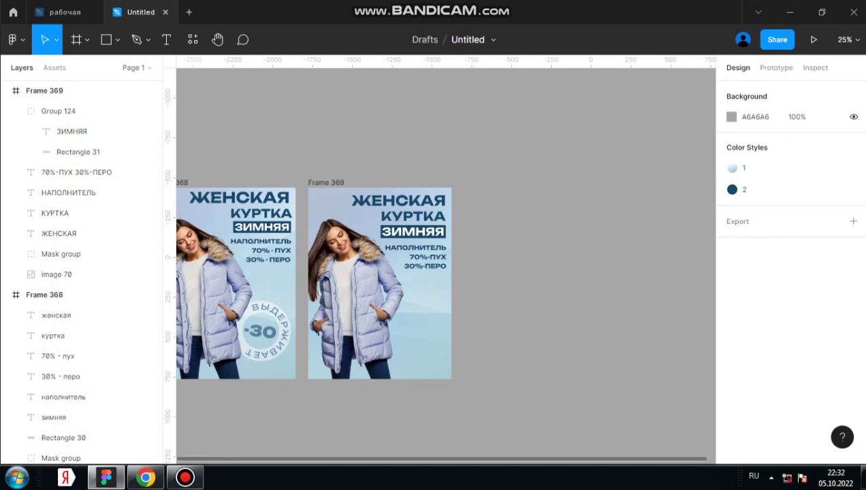
- Enlarge the ЖЕНСКАЯ headline in Frame 369 to font size 92.01
{"action": "left_click", "coordinate": [398, 200]}
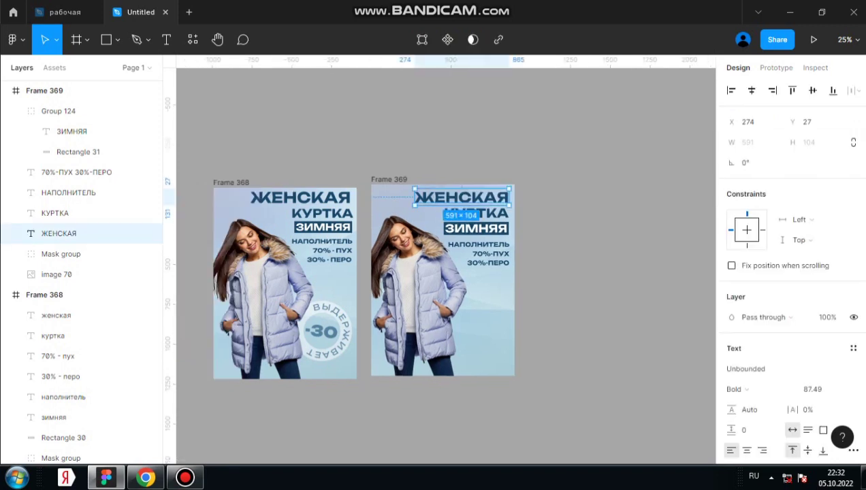
{"action": "key", "text": "k"}
{"action": "left_click_drag", "start_coordinate": [415, 188], "coordinate": [411, 187]}
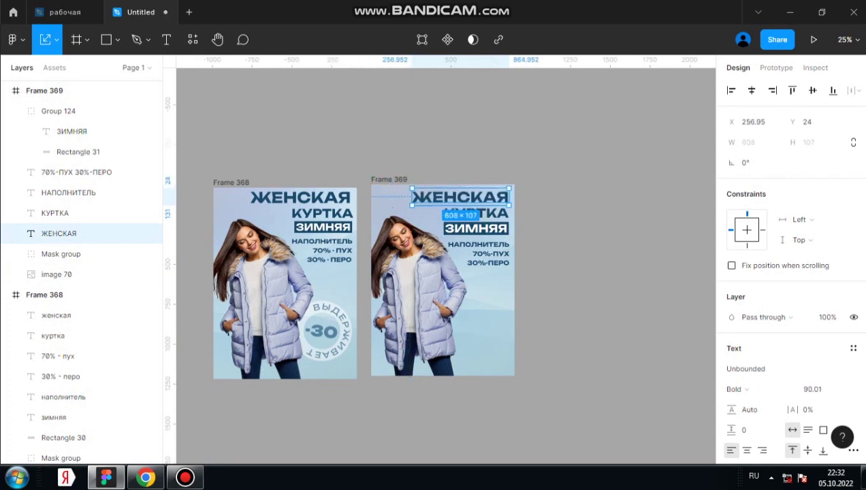
{"action": "left_click", "coordinate": [812, 389]}
{"action": "key", "text": "Up"}
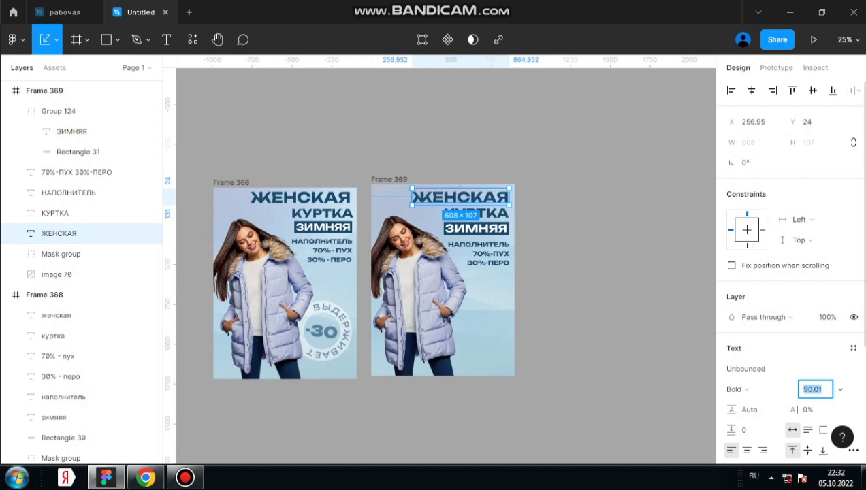
{"action": "key", "text": "Up"}
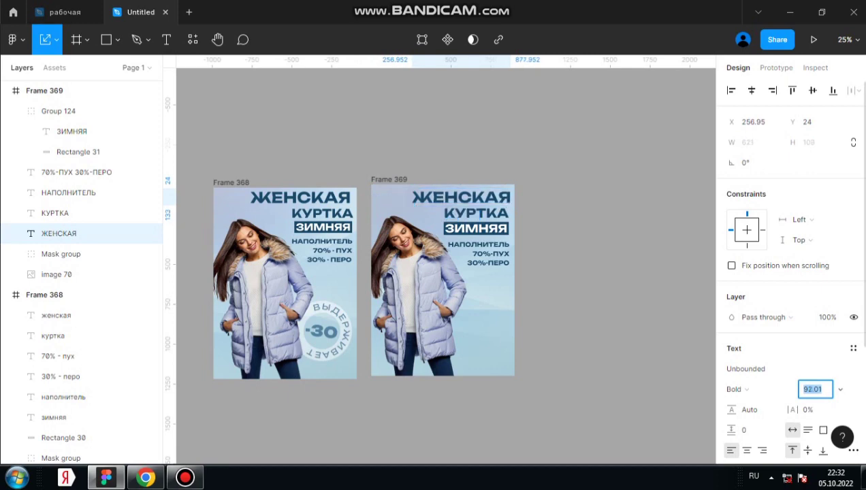
{"action": "key", "text": "Escape"}
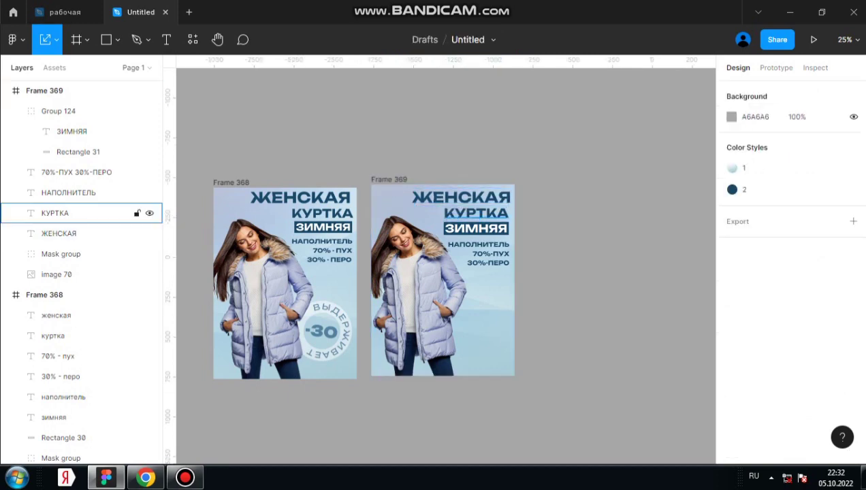
- Right-align the КУРТКА, ЖЕНСКАЯ, НАПОЛНИТЕЛЬ and 70%-ПУХ text layers along one edge
{"action": "left_click", "coordinate": [68, 213]}
{"action": "key", "text": "ctrl+equal"}
{"action": "left_click", "coordinate": [82, 234], "text": "shift"}
{"action": "left_click", "coordinate": [82, 193], "text": "shift"}
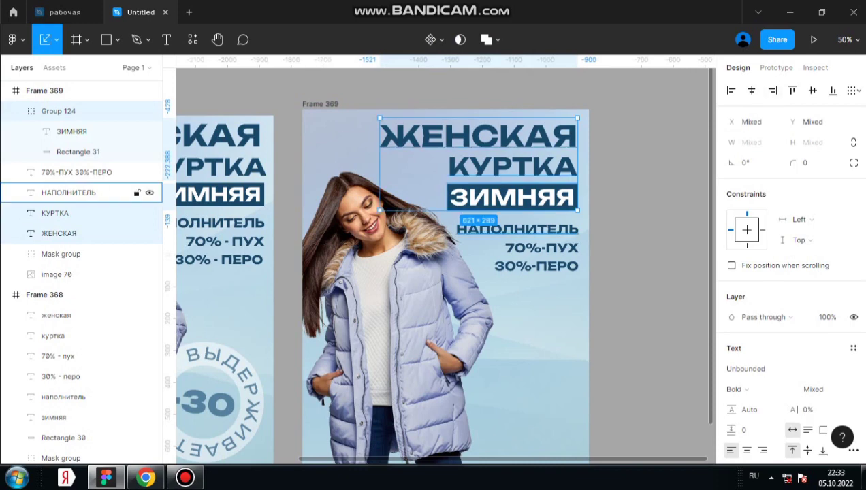
{"action": "left_click", "coordinate": [81, 172], "text": "shift"}
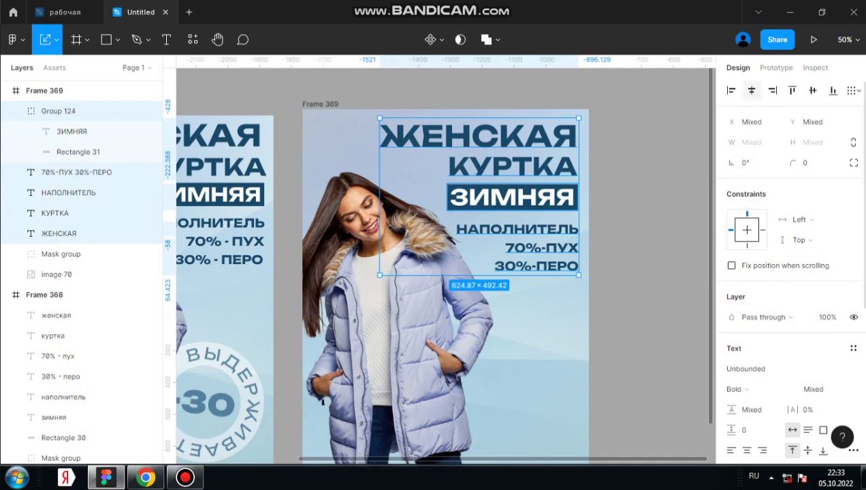
{"action": "left_click", "coordinate": [771, 90]}
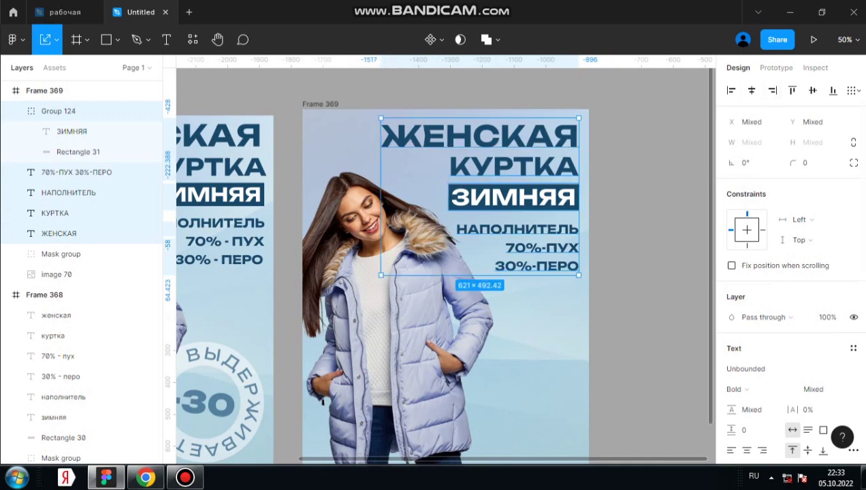
{"action": "key", "text": "Escape"}
{"action": "scroll", "coordinate": [435, 272], "scroll_direction": "down", "scroll_amount": 1}
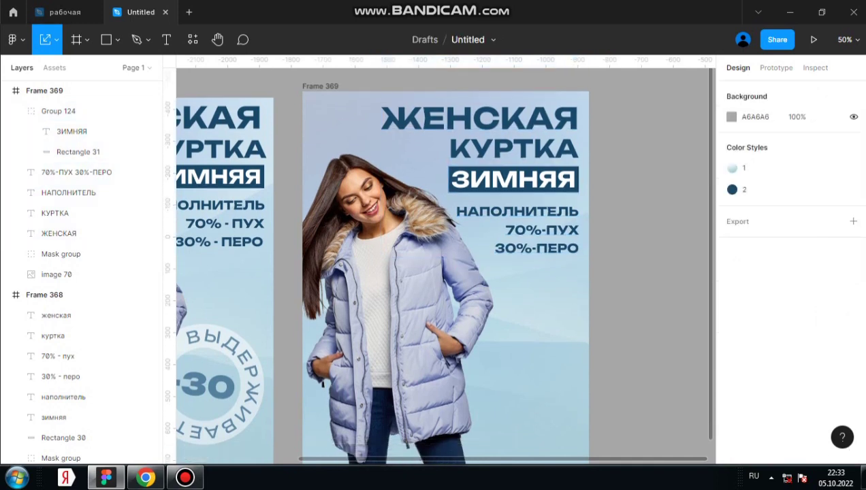
{"action": "scroll", "coordinate": [441, 272], "scroll_direction": "left", "scroll_amount": 2}
{"action": "scroll", "coordinate": [441, 272], "scroll_direction": "left", "scroll_amount": 3}
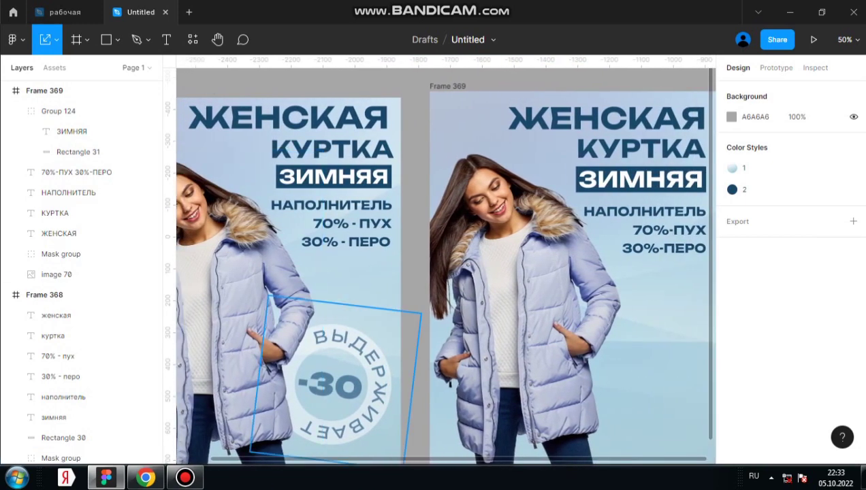
{"action": "scroll", "coordinate": [441, 272], "scroll_direction": "right", "scroll_amount": 2}
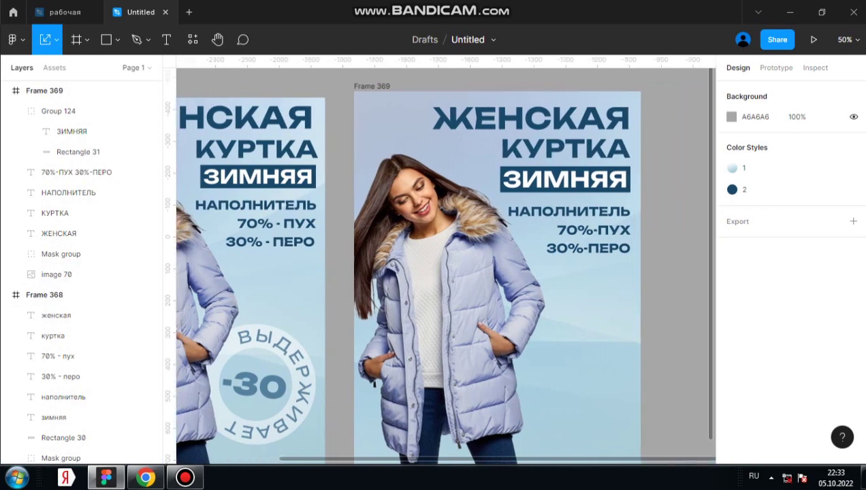
{"action": "scroll", "coordinate": [441, 272], "scroll_direction": "right", "scroll_amount": 5}
{"action": "scroll", "coordinate": [441, 272], "scroll_direction": "right", "scroll_amount": 2}
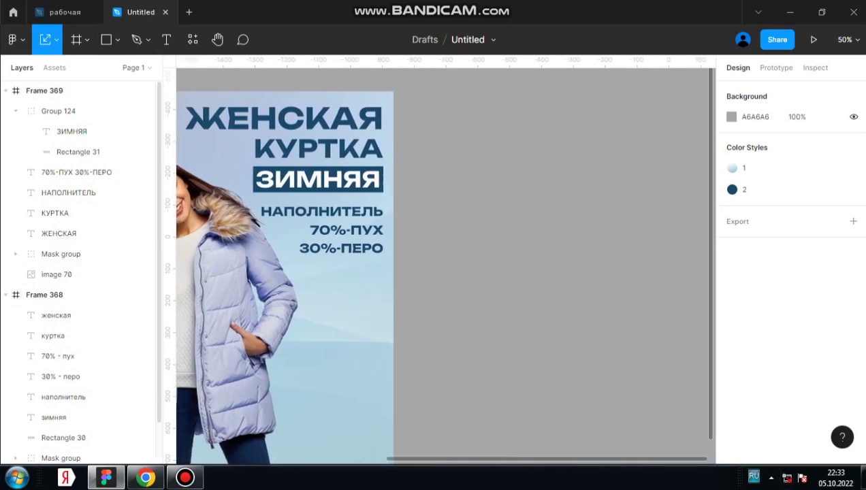
- Draw a 356×356 circle beside the poster
{"action": "key", "text": "r"}
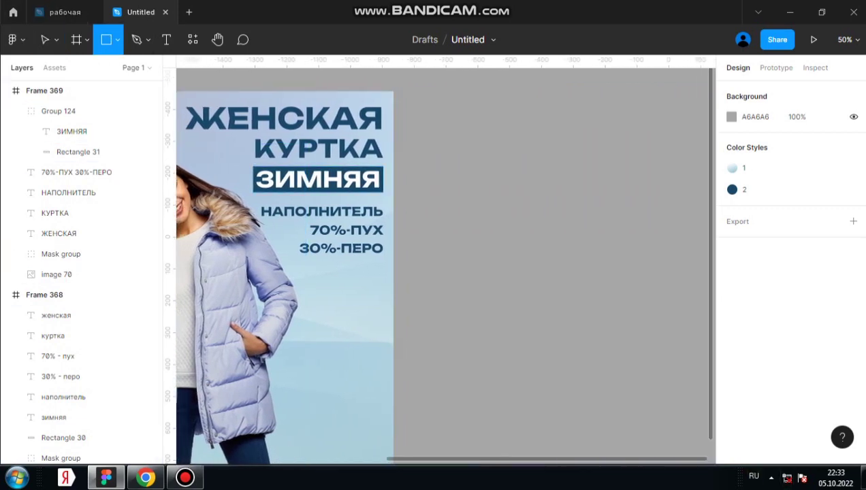
{"action": "left_click", "coordinate": [117, 39]}
{"action": "left_click", "coordinate": [87, 115]}
{"action": "left_click_drag", "start_coordinate": [451, 264], "coordinate": [565, 377]}
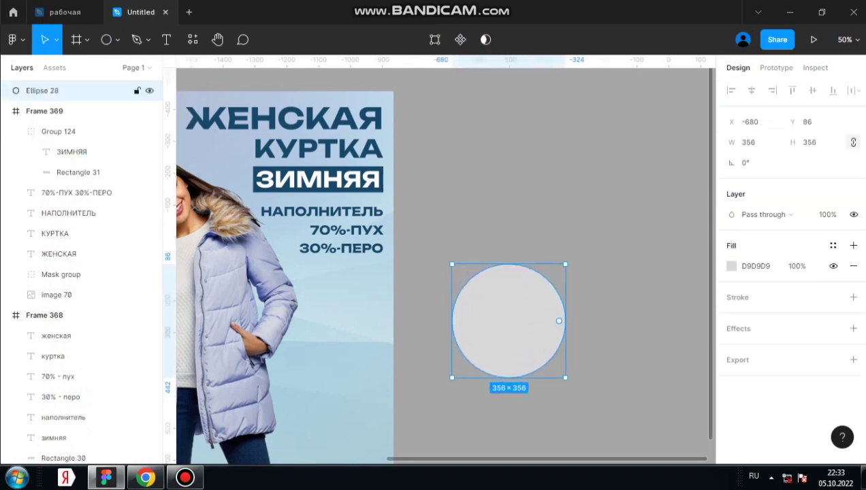
{"action": "left_click_drag", "start_coordinate": [538, 320], "coordinate": [521, 321]}
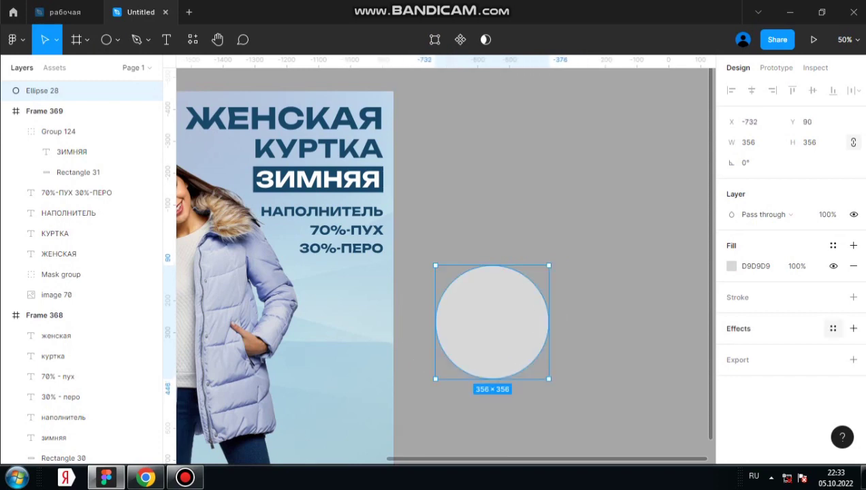
- Give the circle a 61-thick FFFFFF stroke to make a white ring
{"action": "left_click", "coordinate": [852, 265]}
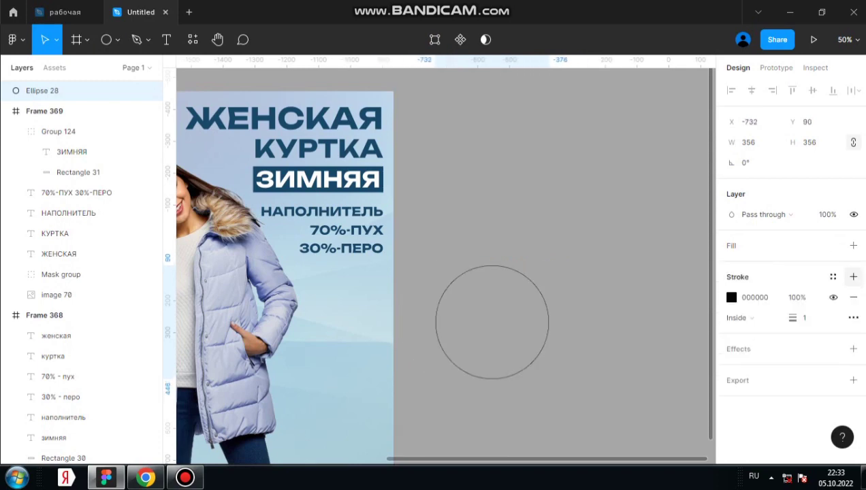
{"action": "left_click", "coordinate": [803, 317]}
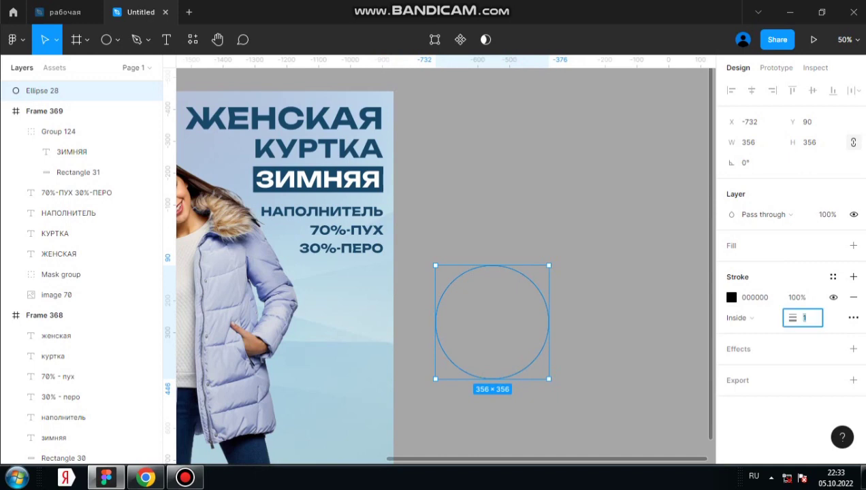
{"action": "key", "text": "shift+Up"}
{"action": "key", "text": "shift+Up"}
{"action": "key", "text": "shift+Up"}
{"action": "key", "text": "shift+Up"}
{"action": "key", "text": "shift+Up"}
{"action": "key", "text": "shift+Up"}
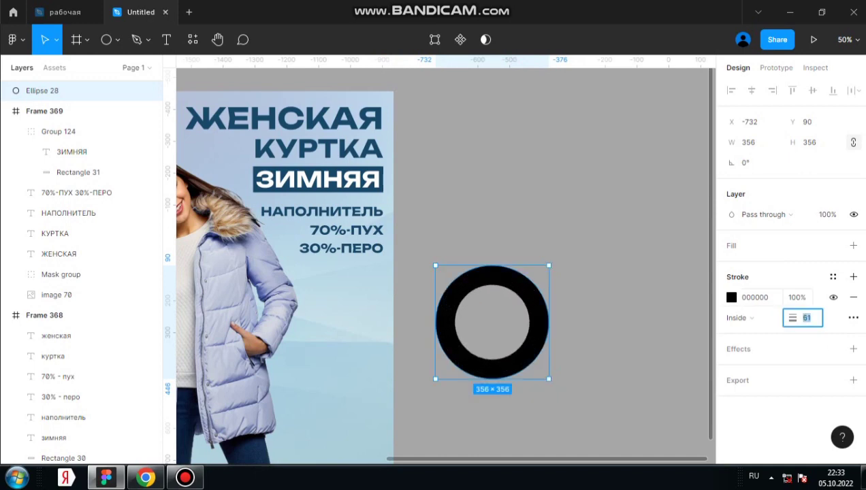
{"action": "left_click", "coordinate": [731, 297]}
{"action": "type", "text": "ffffff"}
{"action": "key", "text": "Return"}
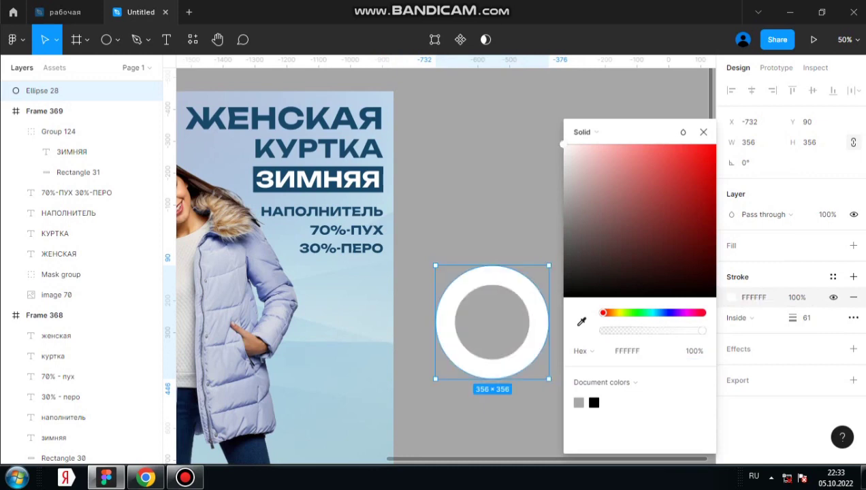
{"action": "key", "text": "Escape"}
{"action": "key", "text": "Escape"}
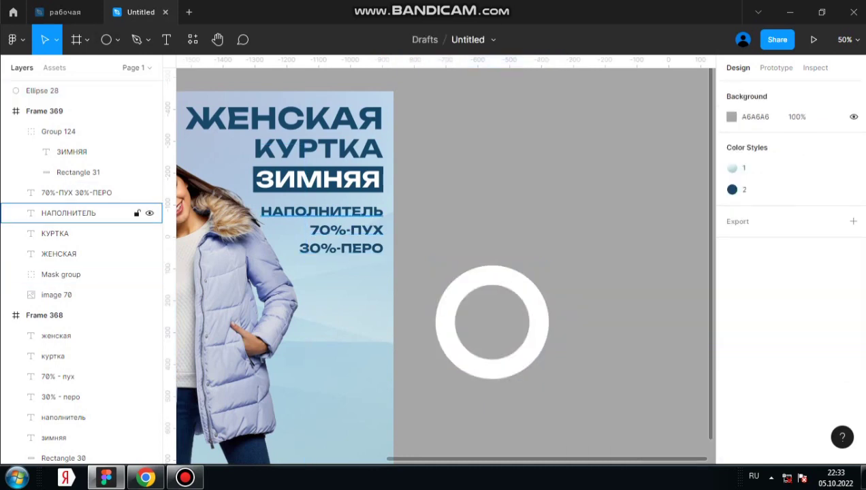
- Duplicate the НАПОЛНИТЕЛЬ text beside the ring and retype it as ВЫДЕРЖИВАЕТ
{"action": "left_click", "coordinate": [68, 213]}
{"action": "left_click_drag", "start_coordinate": [322, 211], "coordinate": [483, 241]}
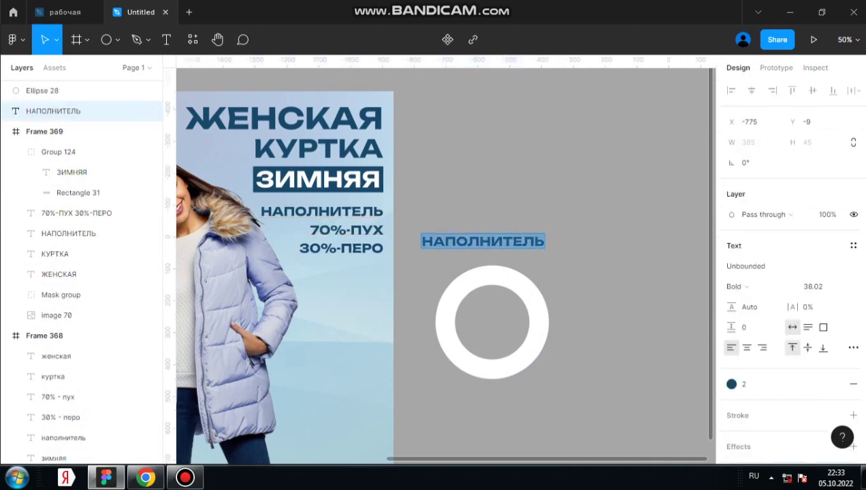
{"action": "type", "text": "ВЫД"}
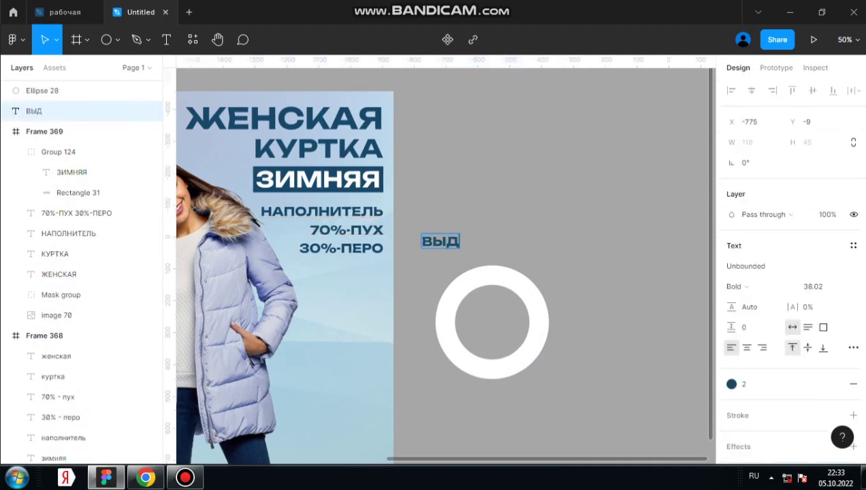
{"action": "type", "text": "ЕРЖИВА"}
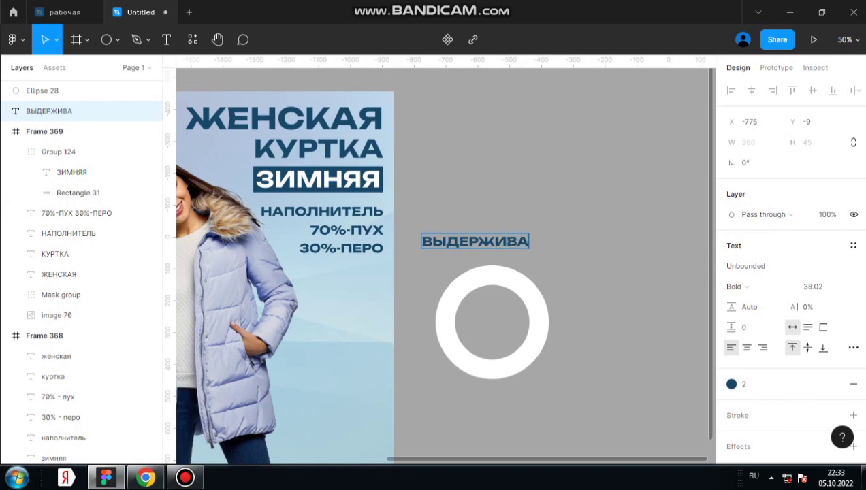
{"action": "type", "text": "ЕТ"}
{"action": "key", "text": "ctrl+a"}
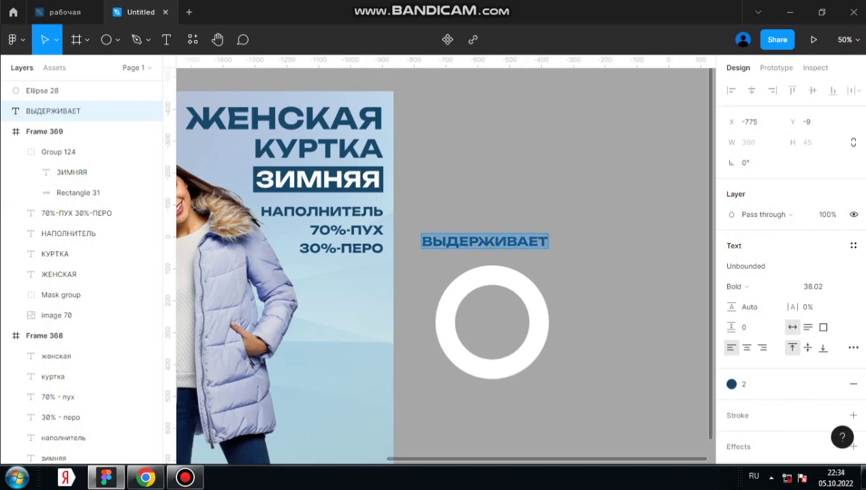
- Set ВЫДЕРЖИВАЕТ to Regular weight at size 58.02, then select it with the ring
{"action": "left_click", "coordinate": [812, 285]}
{"action": "key", "text": "shift+Up"}
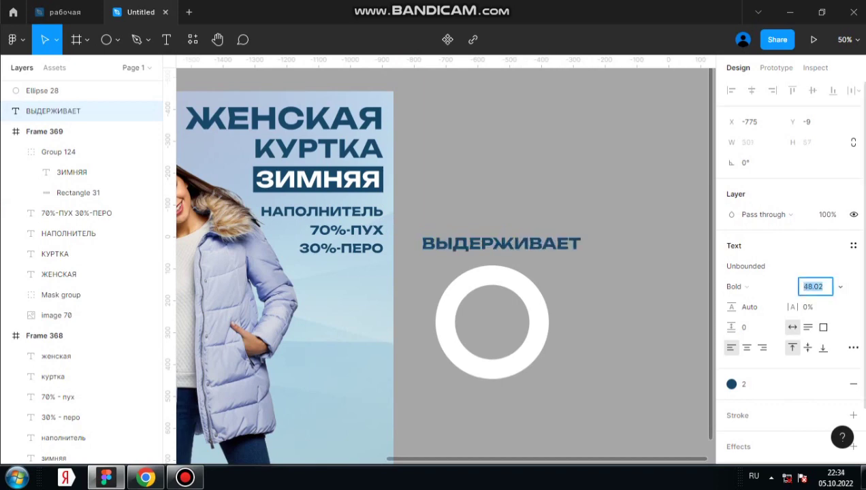
{"action": "left_click", "coordinate": [736, 286]}
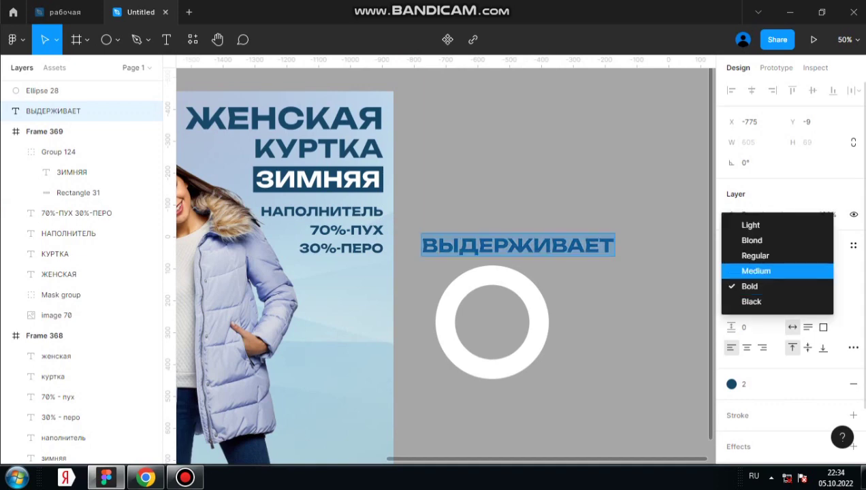
{"action": "key", "text": "Return"}
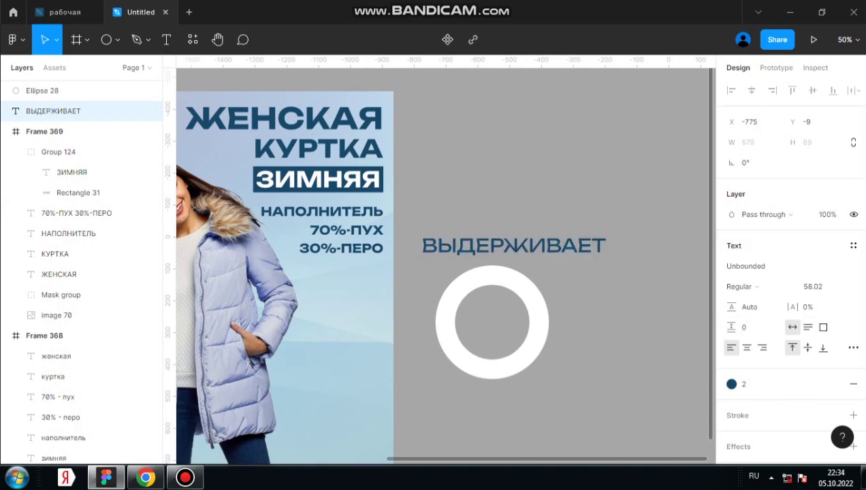
{"action": "key", "text": "ctrl+a"}
{"action": "key", "text": "Escape"}
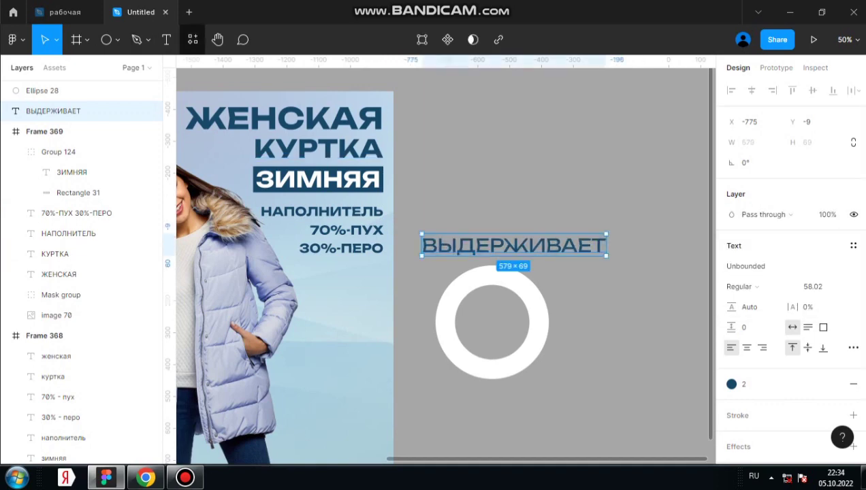
{"action": "left_click", "coordinate": [193, 40]}
{"action": "key", "text": "Escape"}
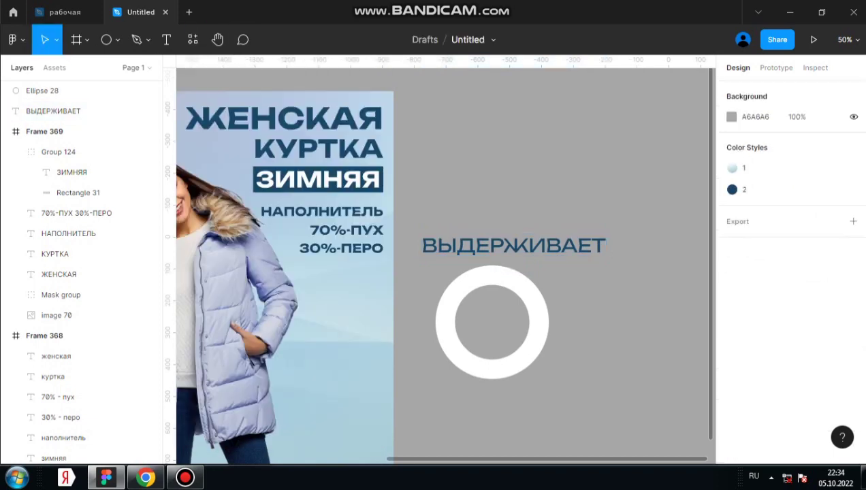
{"action": "left_click_drag", "start_coordinate": [464, 151], "coordinate": [538, 312]}
- Run the To Path plugin to link ВЫДЕРЖИВАЕТ onto the ring's path
{"action": "left_click", "coordinate": [192, 39]}
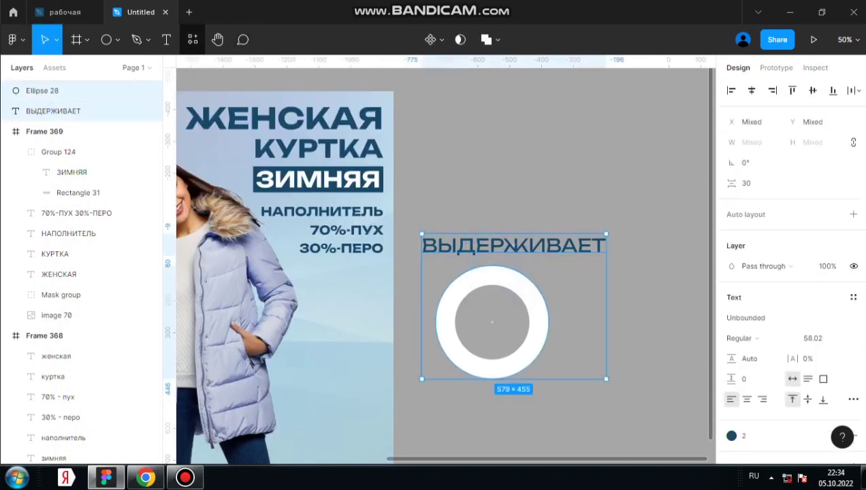
{"action": "left_click", "coordinate": [255, 67]}
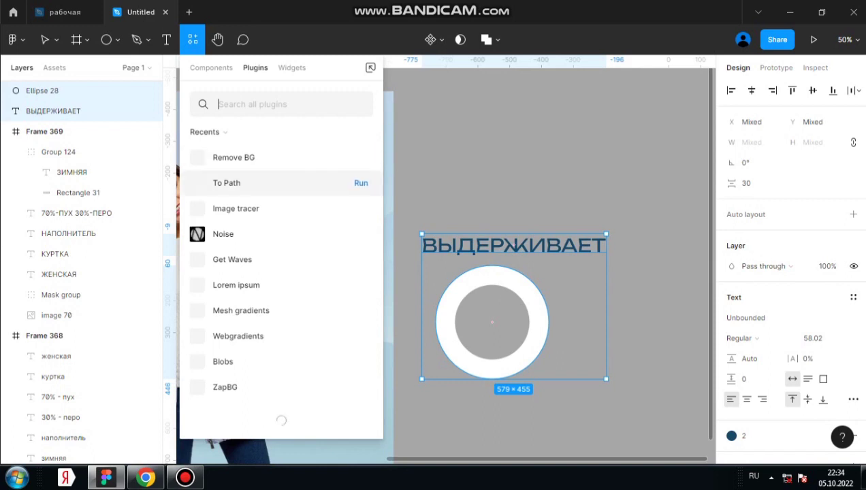
{"action": "key", "text": "Escape"}
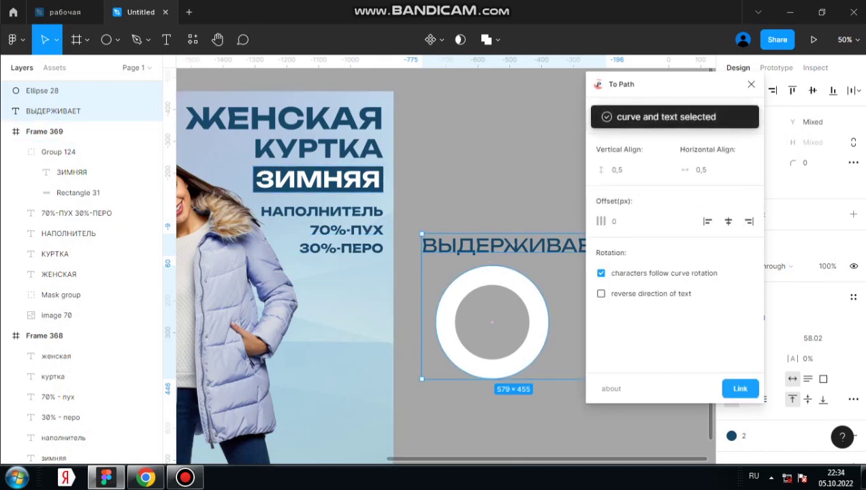
{"action": "scroll", "coordinate": [443, 272], "scroll_direction": "right", "scroll_amount": 1}
{"action": "scroll", "coordinate": [442, 272], "scroll_direction": "right", "scroll_amount": 3}
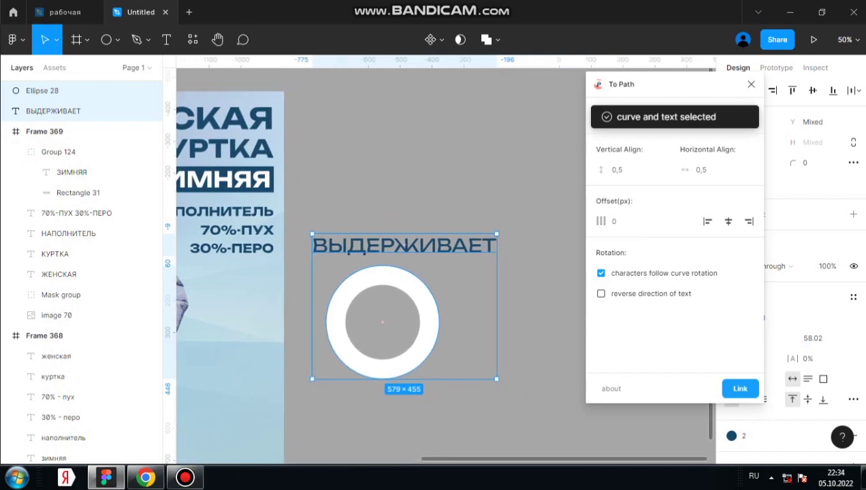
{"action": "left_click", "coordinate": [740, 388]}
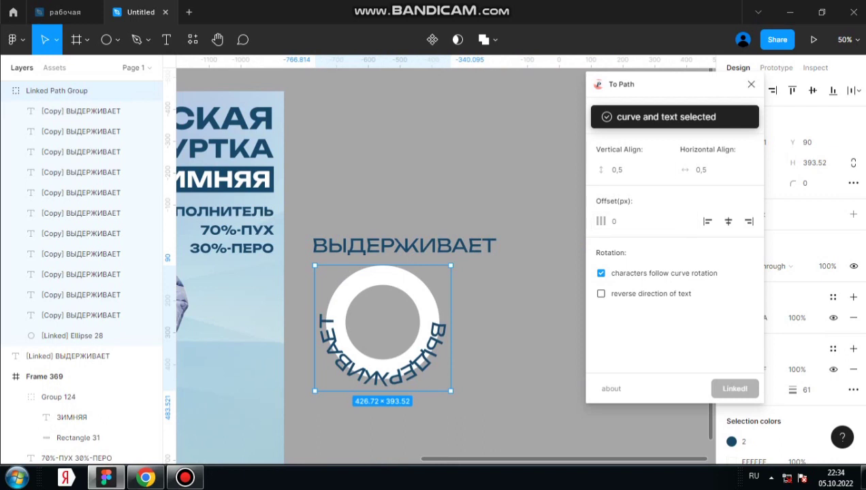
- Set the curved text's vertical alignment to 1 so it wraps outside the ring
{"action": "left_click", "coordinate": [665, 169]}
{"action": "left_click", "coordinate": [665, 167]}
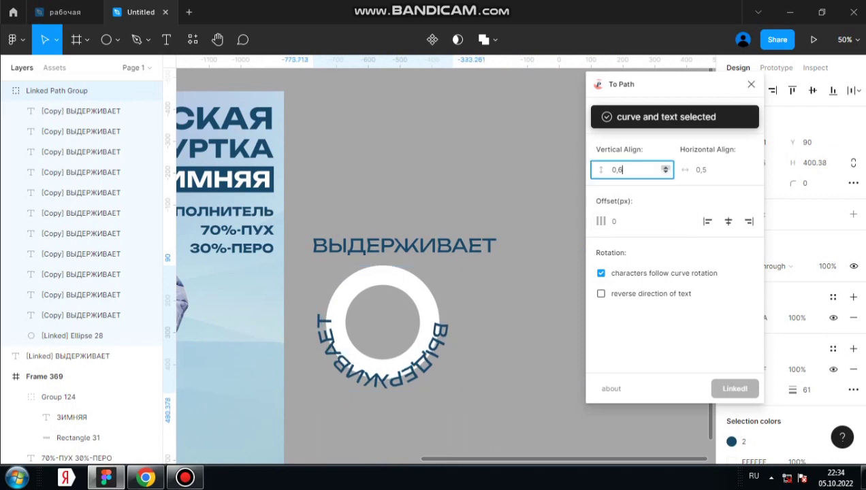
{"action": "left_click", "coordinate": [665, 167]}
{"action": "left_click", "coordinate": [665, 167]}
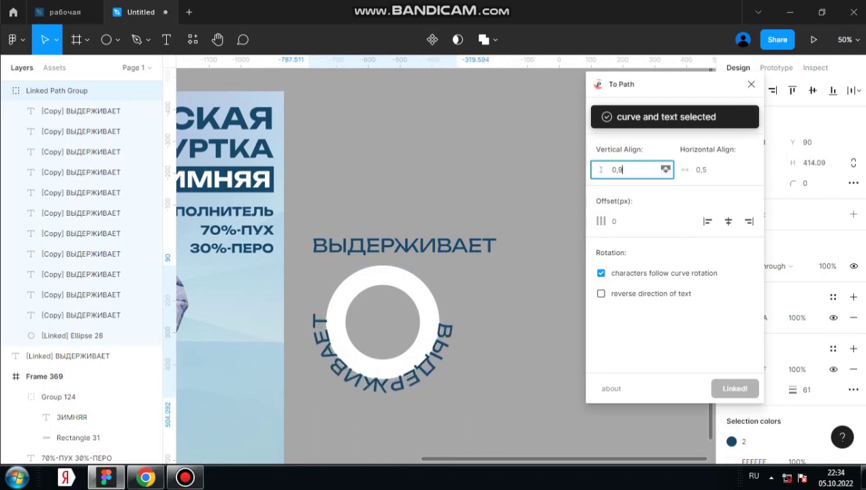
{"action": "left_click", "coordinate": [665, 169]}
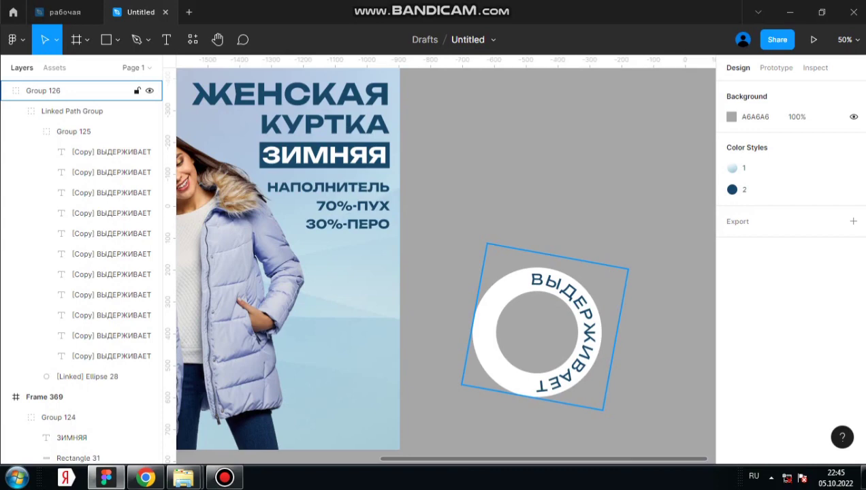
- Select Group 125, the curved text inside Linked Path Group, in the Layers panel
{"action": "left_click", "coordinate": [68, 91]}
{"action": "left_click", "coordinate": [95, 152]}
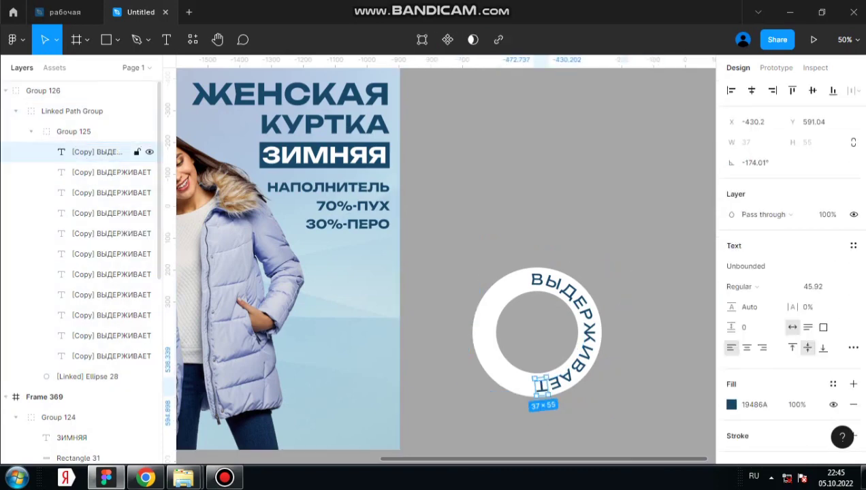
{"action": "left_click", "coordinate": [102, 356], "text": "shift"}
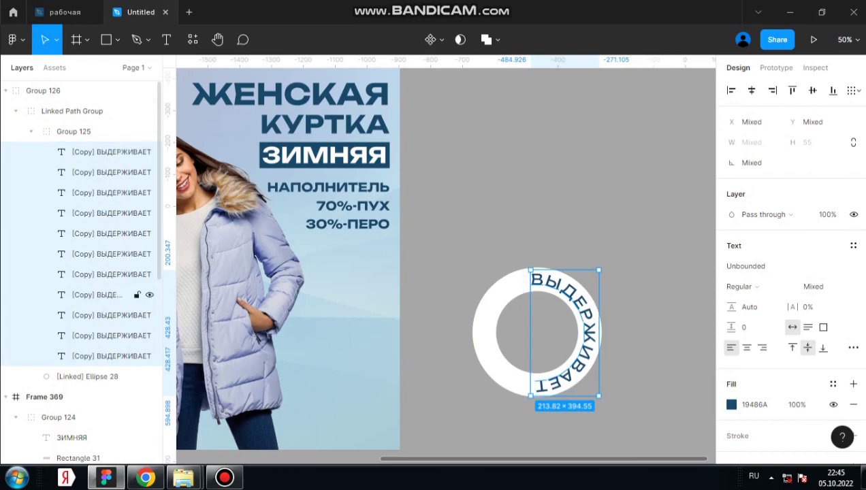
{"action": "left_click", "coordinate": [87, 376]}
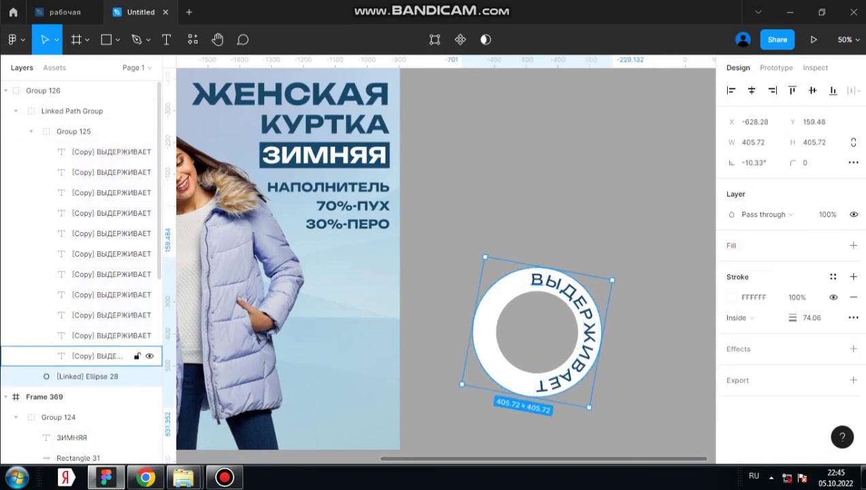
{"action": "left_click", "coordinate": [73, 132]}
{"action": "left_click", "coordinate": [31, 132]}
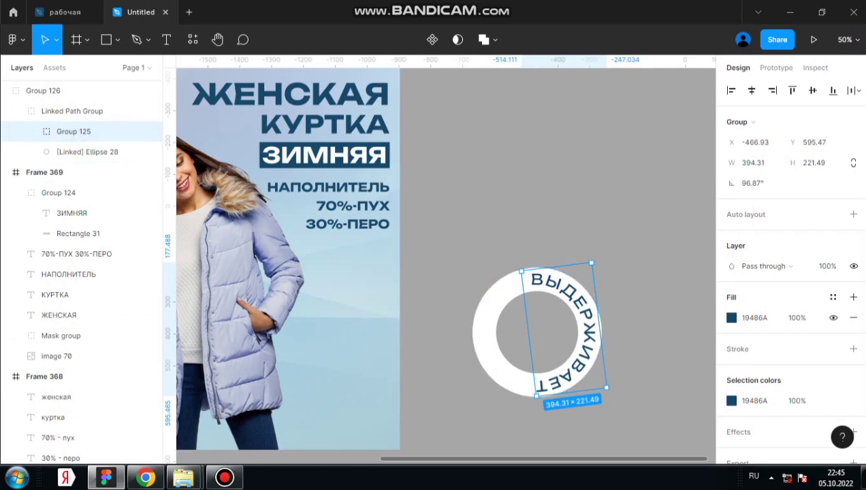
{"action": "key", "text": "Escape"}
{"action": "left_click", "coordinate": [72, 111]}
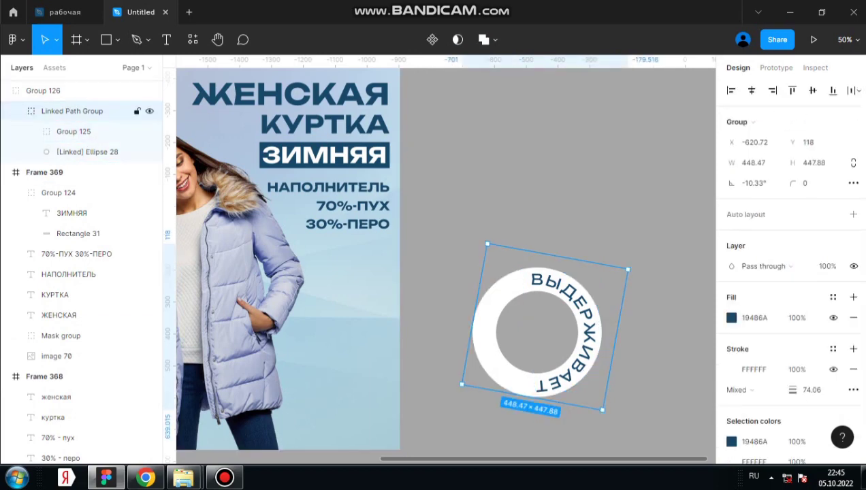
{"action": "left_click", "coordinate": [74, 132]}
- Rotate the curved text to about 95.92° and shift it down onto the ring
{"action": "left_click_drag", "start_coordinate": [605, 388], "coordinate": [609, 383]}
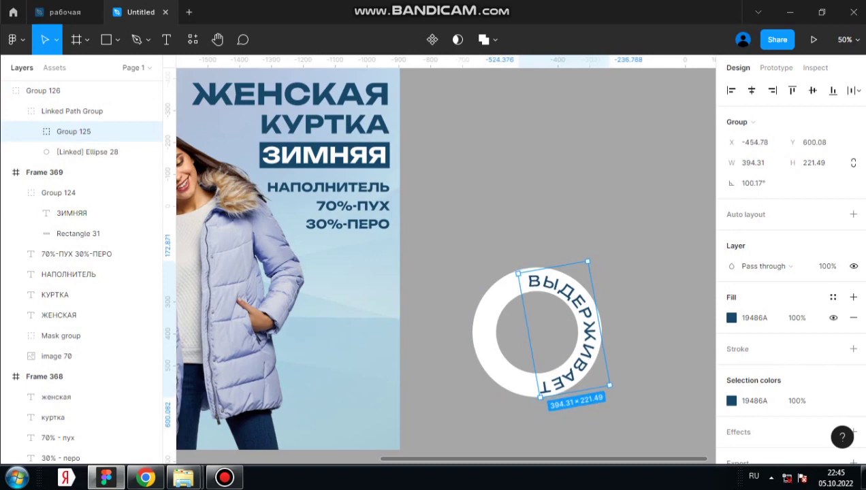
{"action": "left_click_drag", "start_coordinate": [585, 327], "coordinate": [592, 327]}
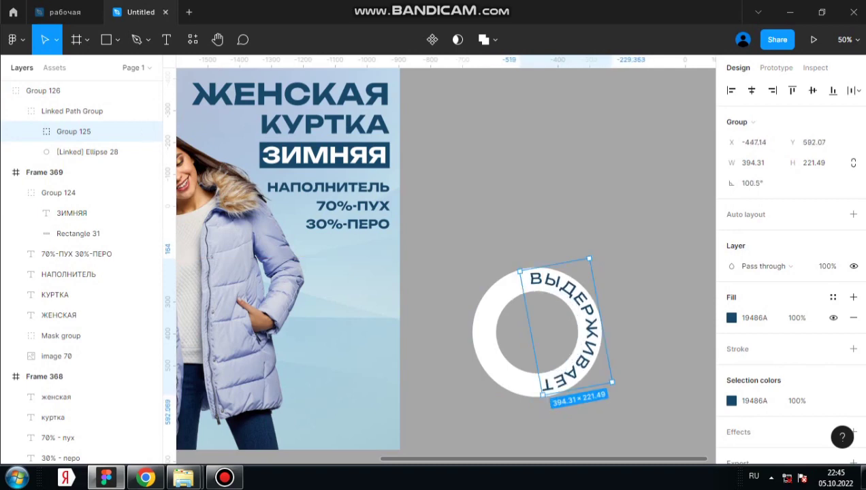
{"action": "left_click_drag", "start_coordinate": [611, 389], "coordinate": [607, 393]}
{"action": "left_click_drag", "start_coordinate": [586, 327], "coordinate": [583, 329]}
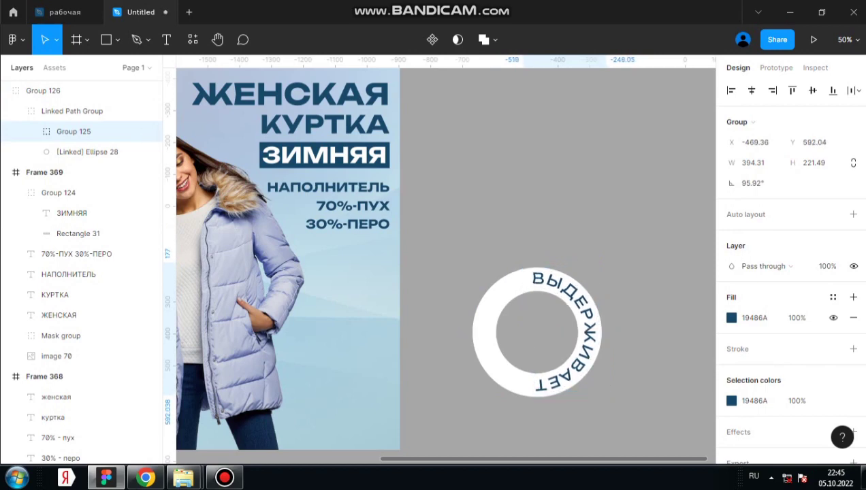
{"action": "key", "text": "Down"}
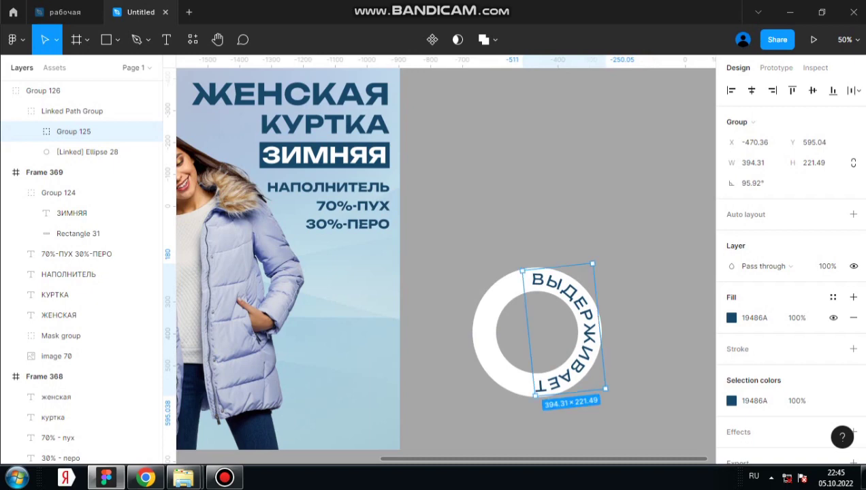
- Duplicate КУРТКА onto the ring and change it to -30
{"action": "left_click", "coordinate": [54, 294]}
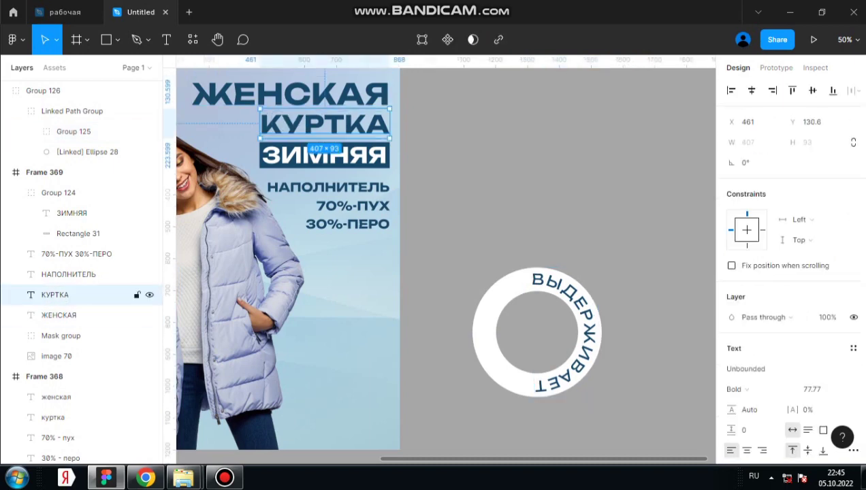
{"action": "left_click_drag", "start_coordinate": [324, 123], "coordinate": [526, 333]}
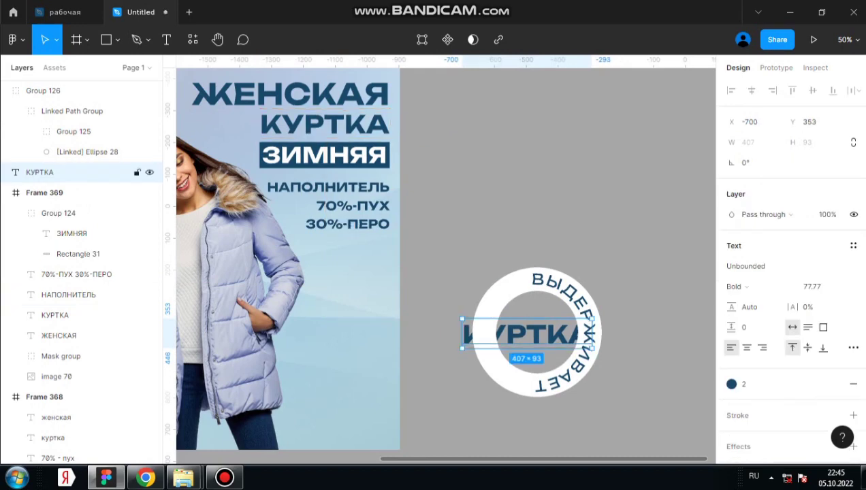
{"action": "type", "text": "-30"}
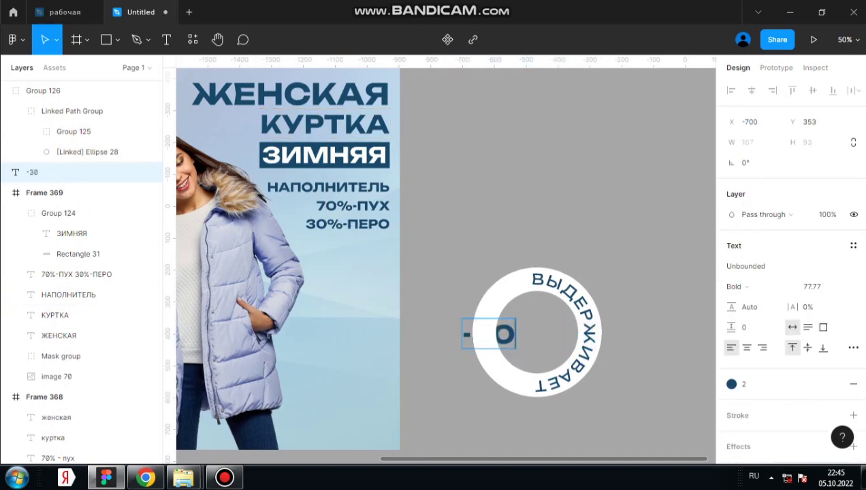
{"action": "key", "text": "Escape"}
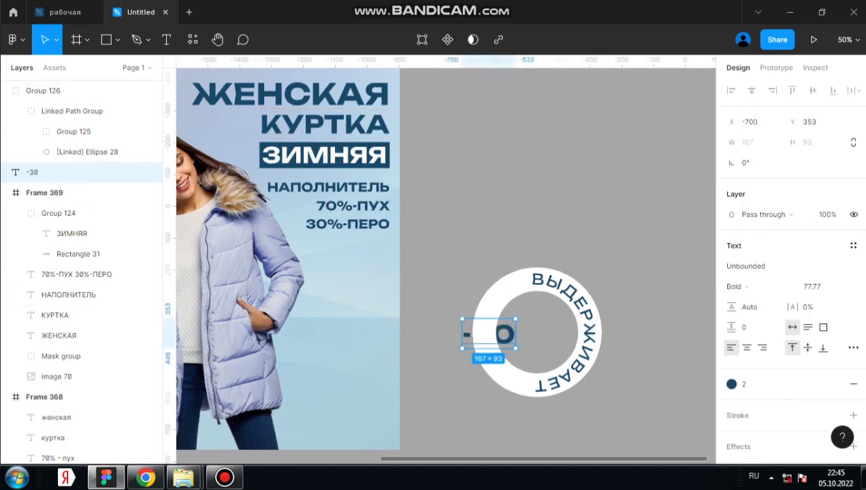
{"action": "mouse_move", "coordinate": [488, 334]}
{"action": "left_mouse_down"}
{"action": "mouse_move", "coordinate": [536, 328]}
{"action": "mouse_move", "coordinate": [533, 334]}
{"action": "left_mouse_up"}
- Make -30 Black weight at size 96.77, centre it, and move the badge into Frame 369
{"action": "left_click", "coordinate": [736, 287]}
{"action": "left_click", "coordinate": [751, 301]}
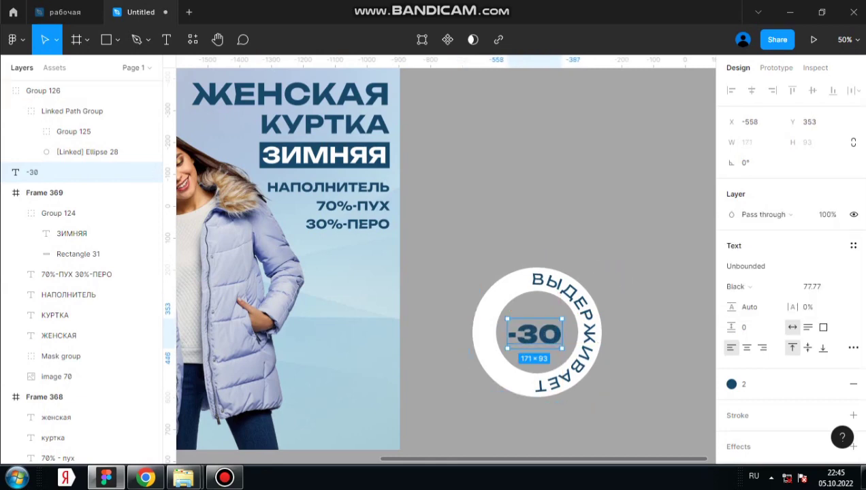
{"action": "key", "text": "Return"}
{"action": "left_click", "coordinate": [814, 287]}
{"action": "key", "text": "shift+Up"}
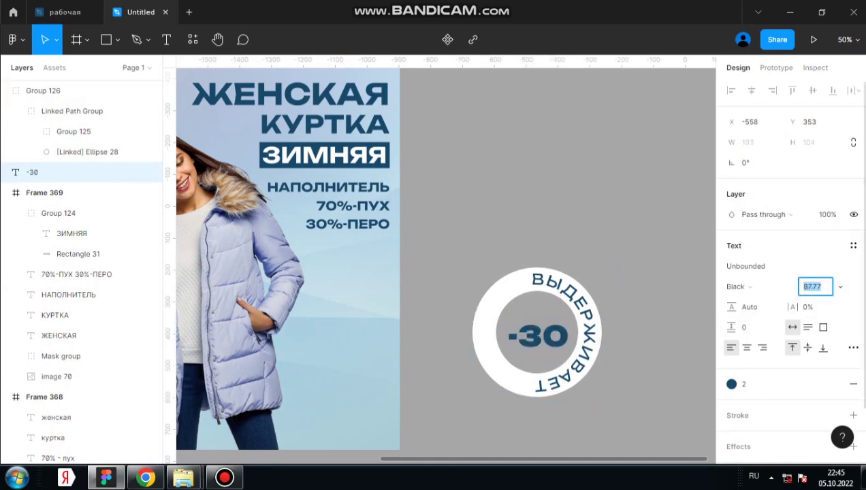
{"action": "key", "text": "Up"}
{"action": "key", "text": "Up"}
{"action": "key", "text": "Up"}
{"action": "key", "text": "Up"}
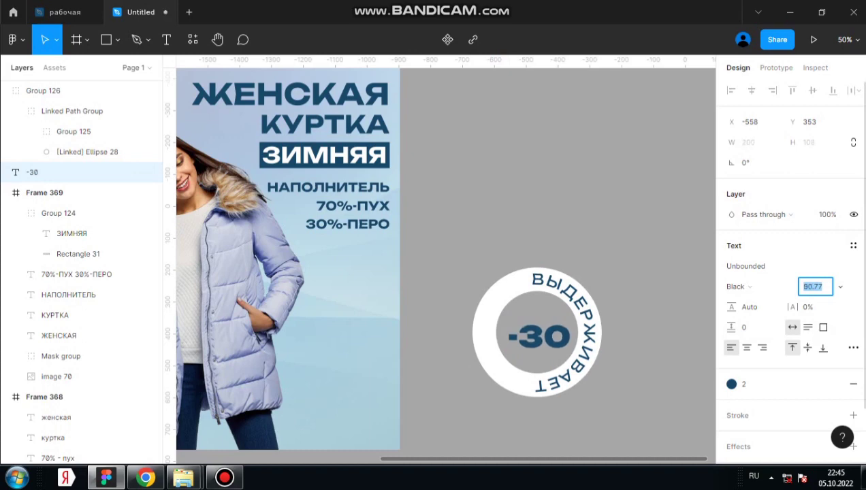
{"action": "key", "text": "Up"}
{"action": "key", "text": "Up"}
{"action": "key", "text": "Up"}
{"action": "key", "text": "Up"}
{"action": "key", "text": "Up"}
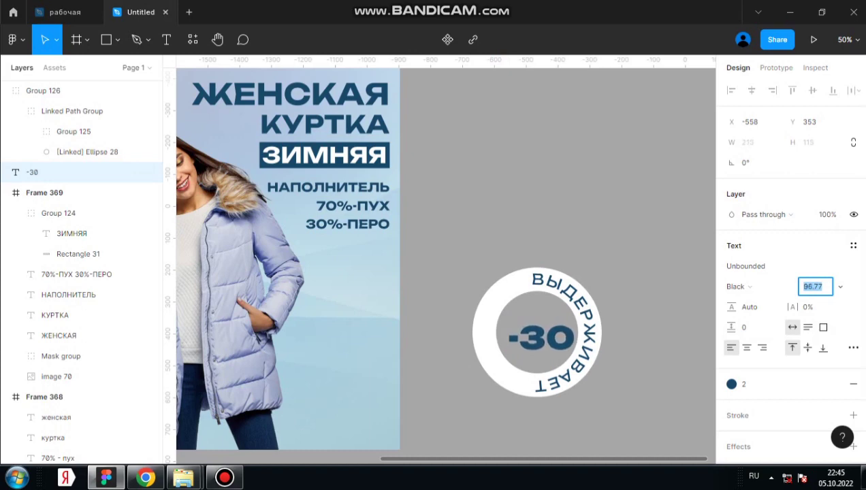
{"action": "key", "text": "Return"}
{"action": "left_click_drag", "start_coordinate": [541, 337], "coordinate": [537, 332]}
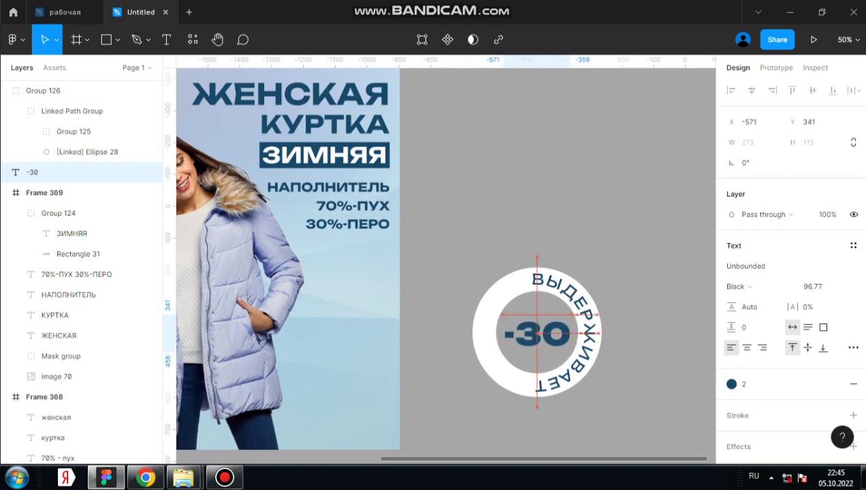
{"action": "mouse_move", "coordinate": [537, 332]}
{"action": "left_mouse_down"}
{"action": "mouse_move", "coordinate": [347, 332]}
{"action": "mouse_move", "coordinate": [332, 321]}
{"action": "left_mouse_up"}
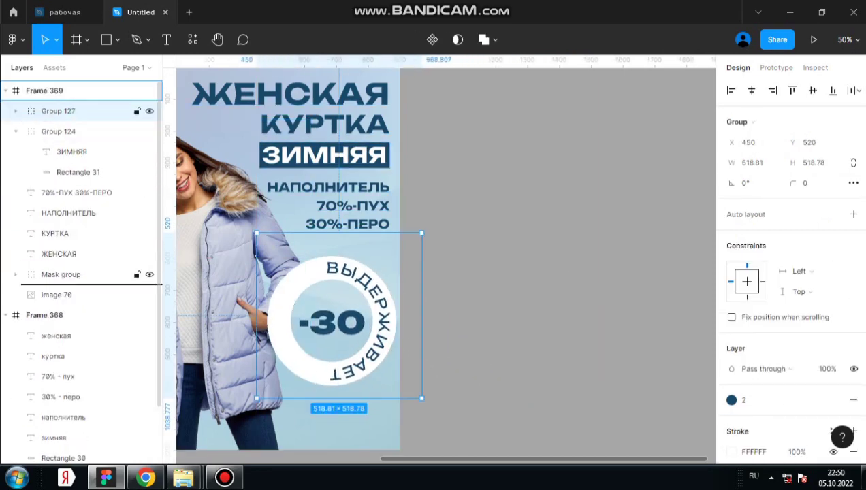
- Place Group 127 below Mask group and tilt the badge to about -9.38°
{"action": "left_click_drag", "start_coordinate": [68, 263], "coordinate": [68, 283]}
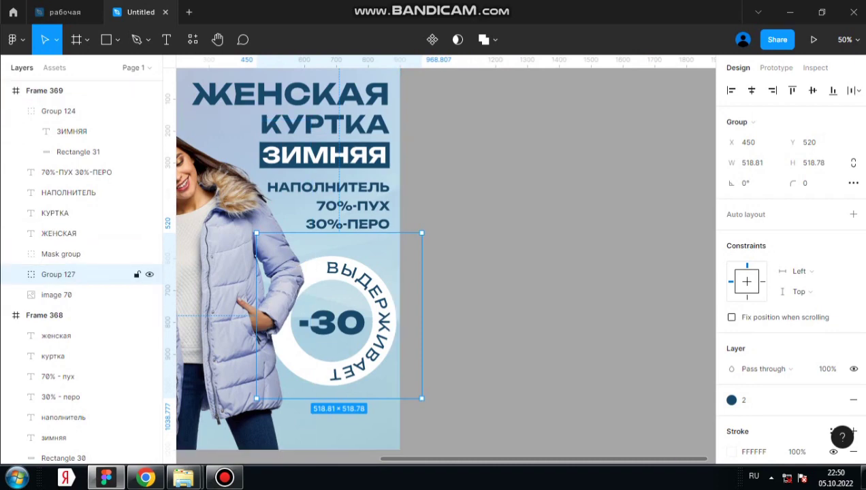
{"action": "left_click_drag", "start_coordinate": [426, 404], "coordinate": [412, 416]}
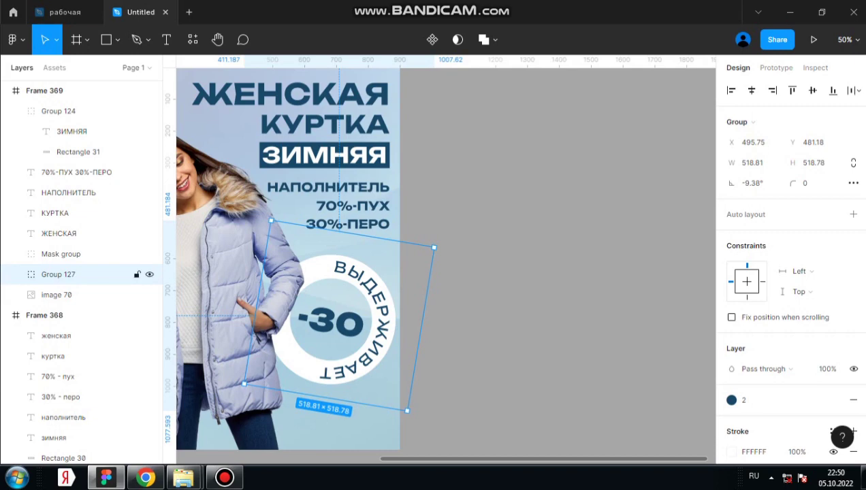
{"action": "left_click", "coordinate": [31, 274]}
{"action": "left_click", "coordinate": [74, 294]}
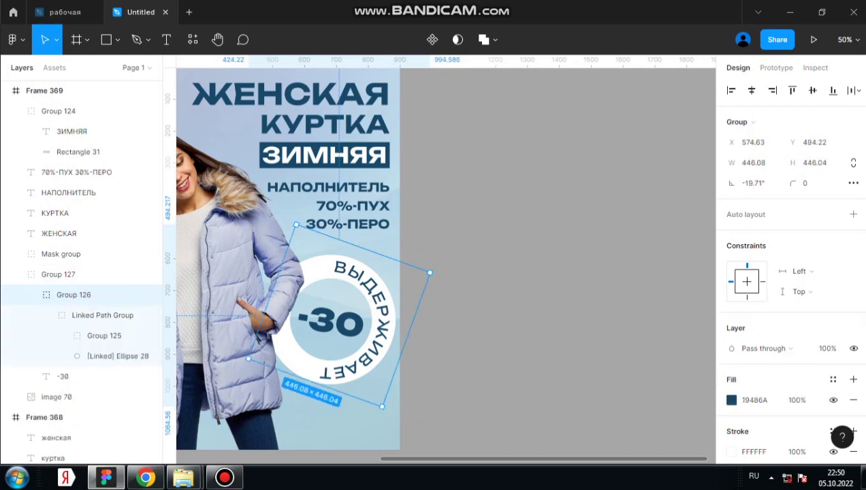
{"action": "left_click_drag", "start_coordinate": [385, 410], "coordinate": [409, 393]}
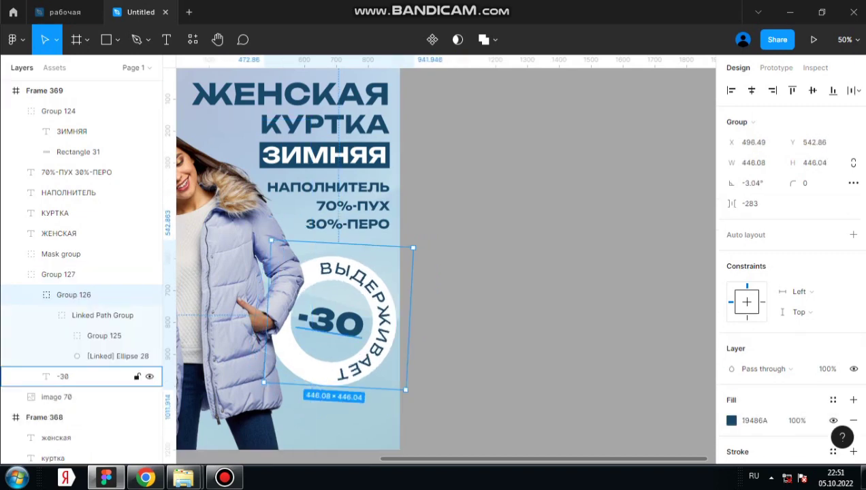
{"action": "left_click", "coordinate": [63, 377]}
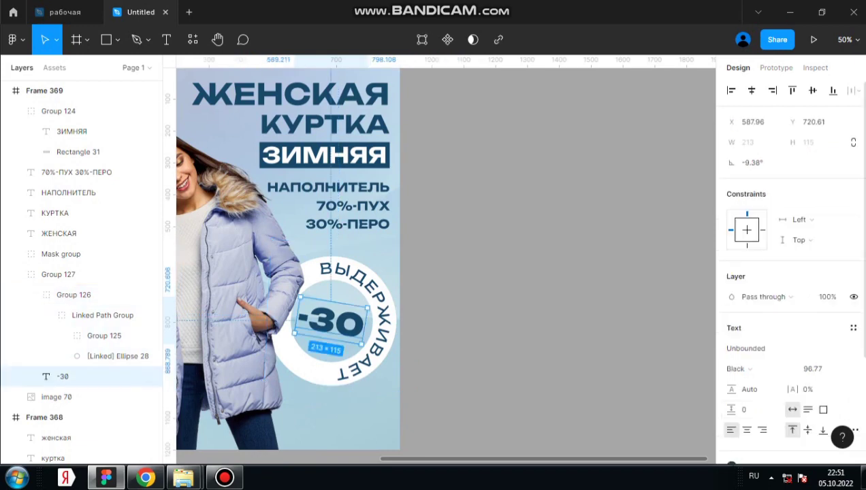
{"action": "left_click", "coordinate": [102, 315], "text": "shift"}
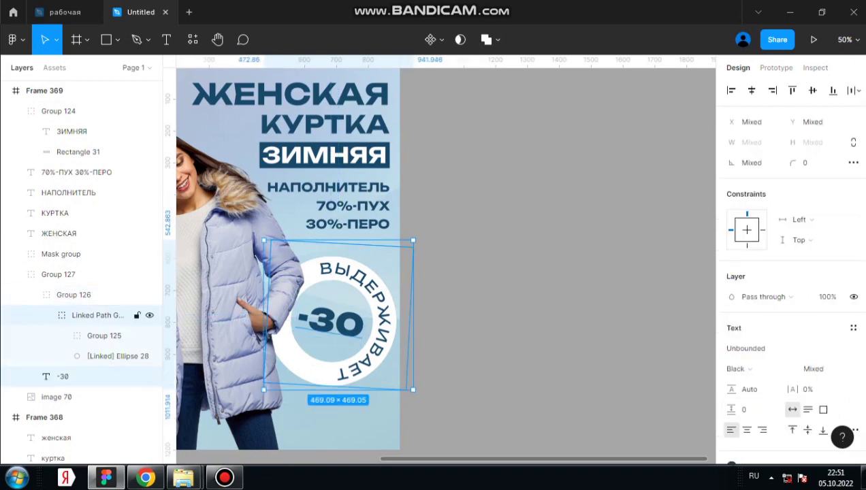
{"action": "left_click", "coordinate": [544, 272]}
{"action": "left_click", "coordinate": [340, 320]}
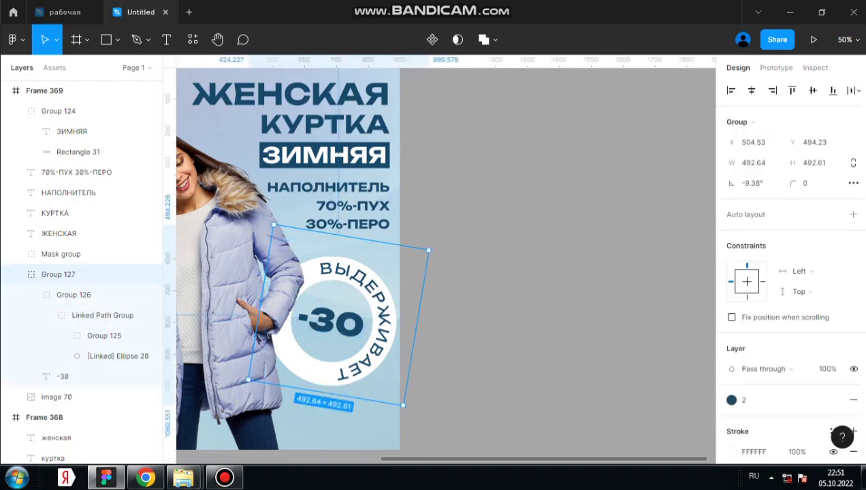
{"action": "scroll", "coordinate": [790, 272], "scroll_direction": "down", "scroll_amount": 3}
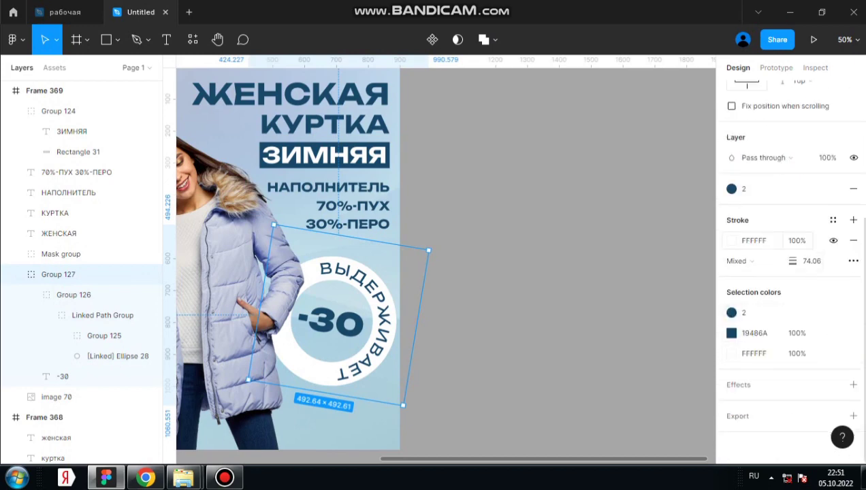
- Fade the white ring stroke to 60% opacity and lower the 19486A colour's opacity
{"action": "left_click", "coordinate": [796, 240]}
{"action": "type", "text": "60"}
{"action": "key", "text": "Return"}
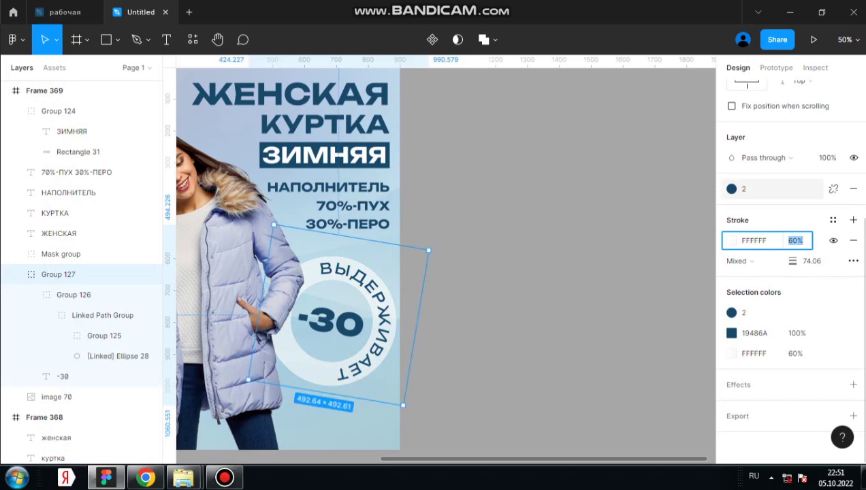
{"action": "mouse_move", "coordinate": [776, 333]}
{"action": "left_click", "coordinate": [796, 333]}
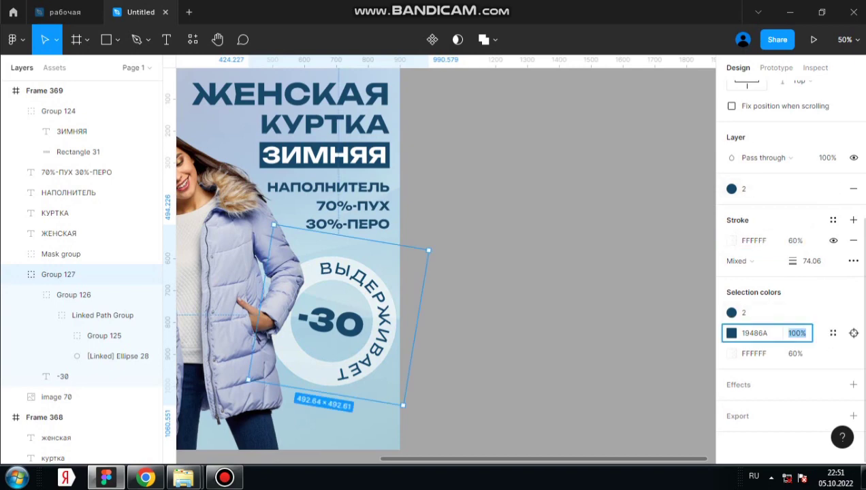
{"action": "type", "text": "80"}
{"action": "key", "text": "Return"}
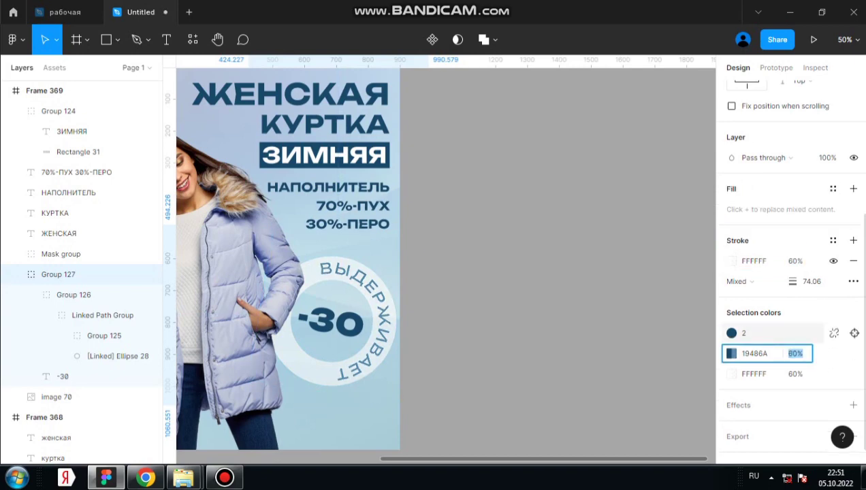
{"action": "key", "text": "Escape"}
{"action": "key", "text": "Escape"}
{"action": "key", "text": "minus"}
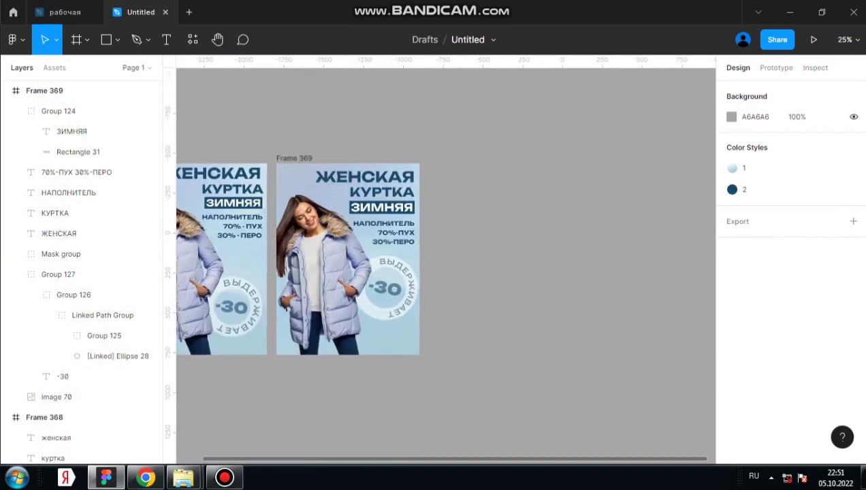
- Scale the Group 127 badge down to about 463 × 463 and compare both posters
{"action": "scroll", "coordinate": [446, 258], "scroll_direction": "left", "scroll_amount": 3}
{"action": "scroll", "coordinate": [446, 259], "scroll_direction": "left", "scroll_amount": 2}
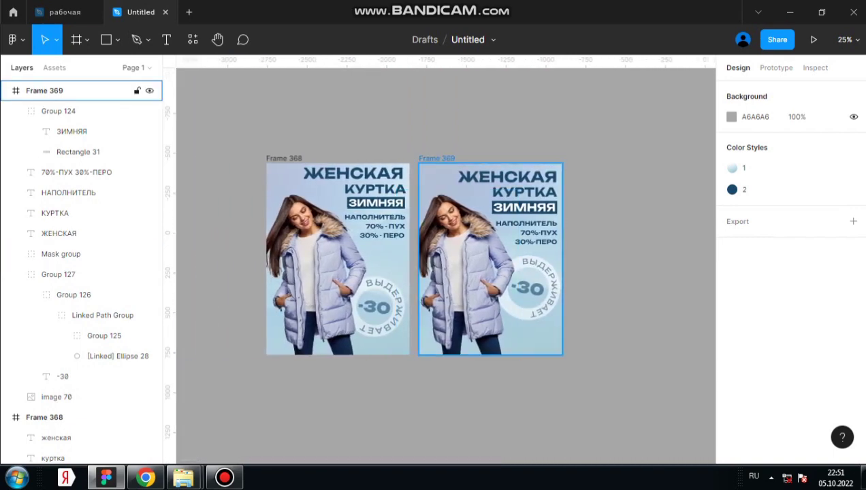
{"action": "key", "text": "plus"}
{"action": "left_click", "coordinate": [58, 274]}
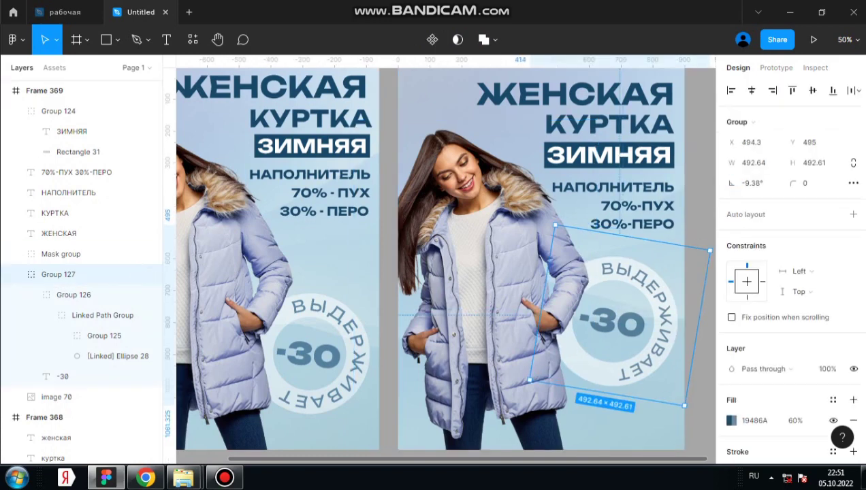
{"action": "key", "text": "k"}
{"action": "left_click_drag", "start_coordinate": [555, 224], "coordinate": [556, 232]}
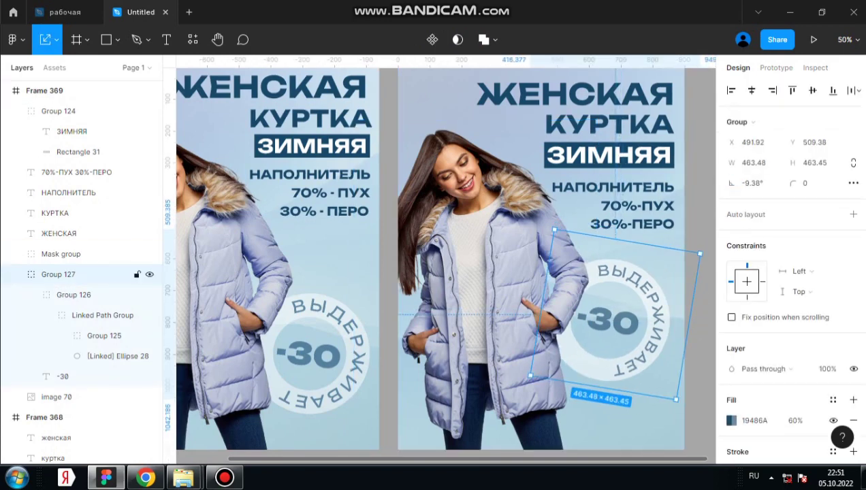
{"action": "key", "text": "Escape"}
{"action": "key", "text": "minus"}
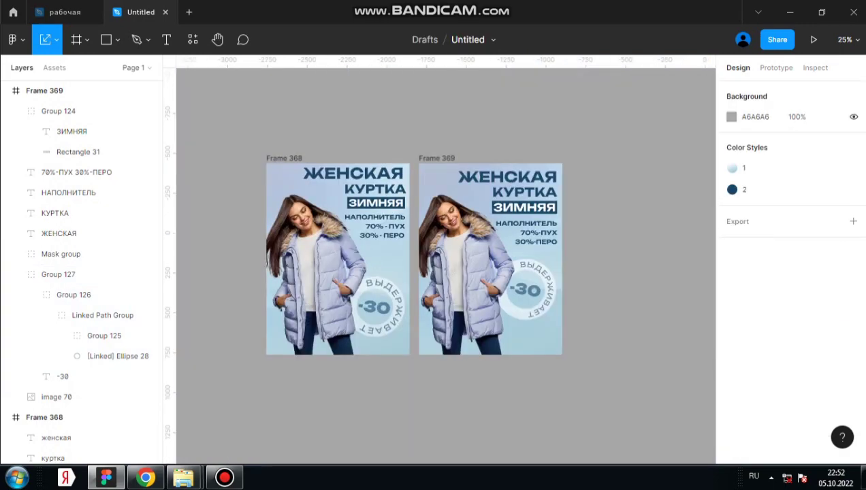
{"action": "key", "text": "plus"}
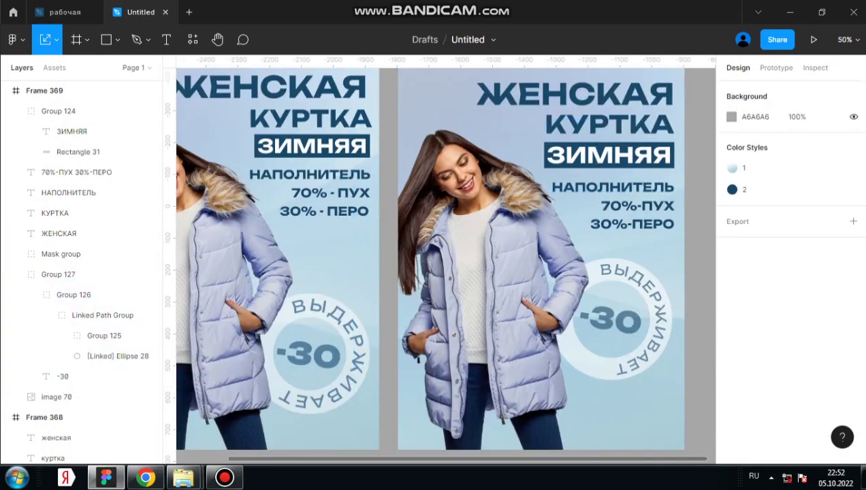
{"action": "key", "text": "minus"}
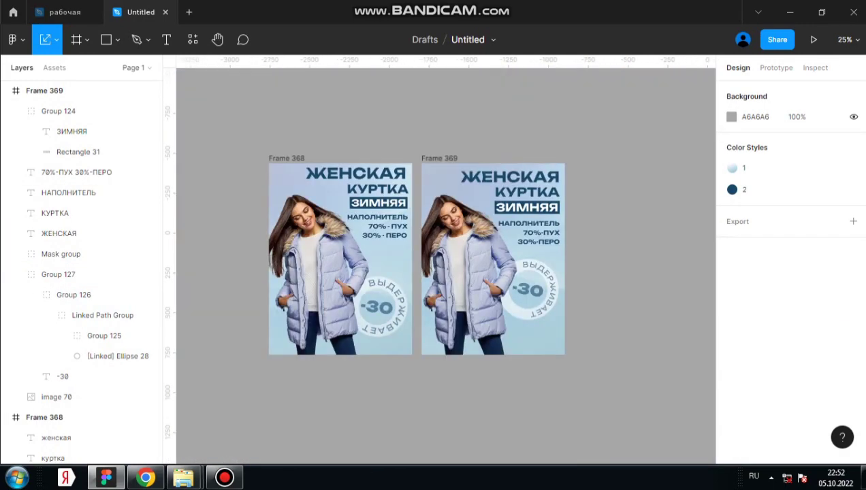